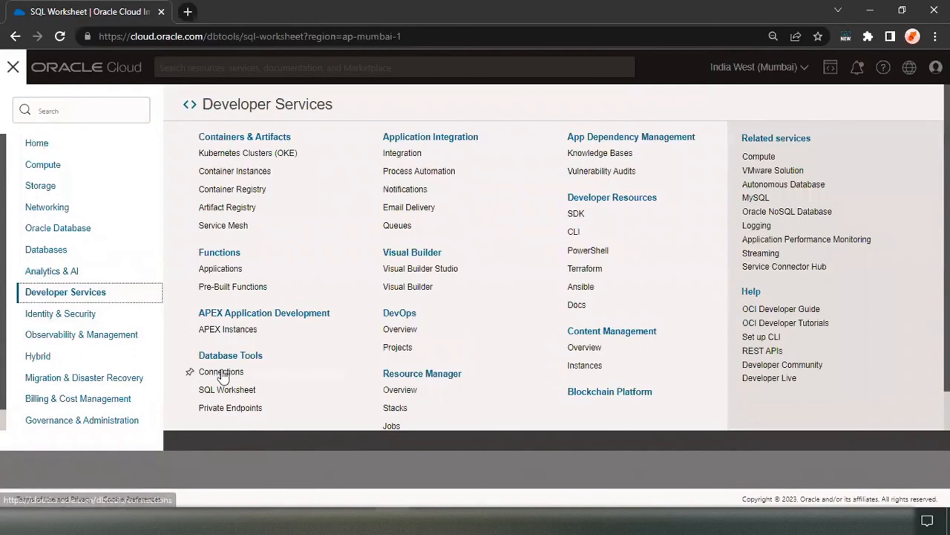
- Search the console for "vault" and open the Vault service
{"action": "left_click", "coordinate": [274, 39]}
{"action": "left_click", "coordinate": [277, 51]}
{"action": "left_click", "coordinate": [278, 52]}
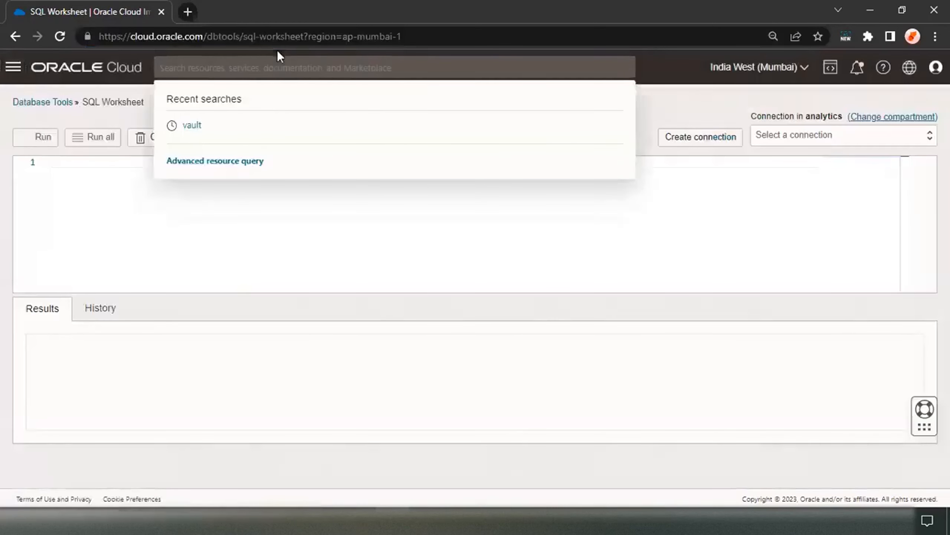
{"action": "type", "text": "vault"}
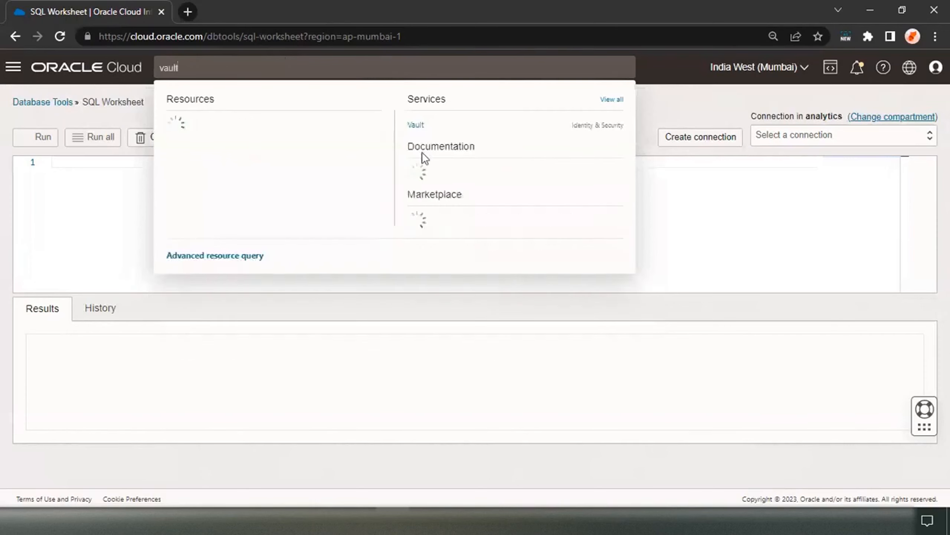
{"action": "left_click", "coordinate": [417, 126]}
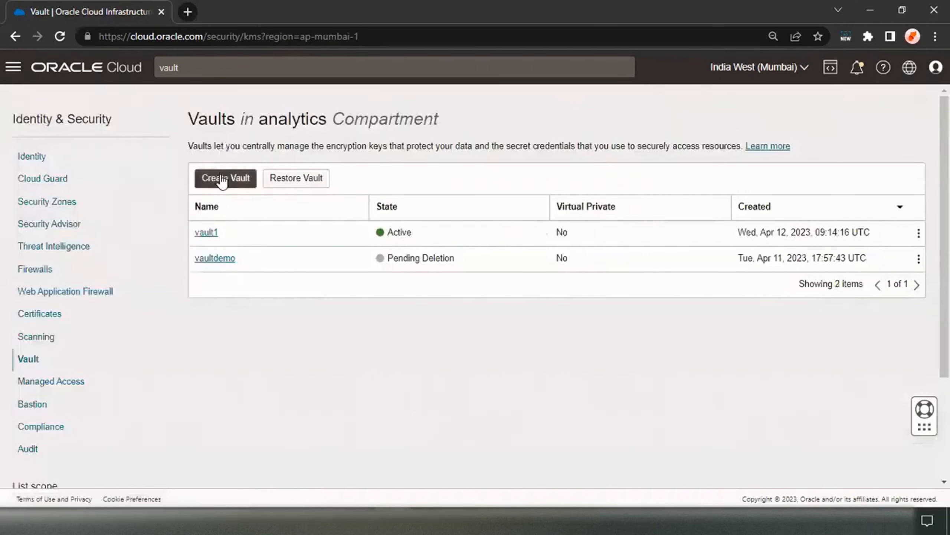
- Create a vault named "demo" in the analytics compartment
{"action": "left_click", "coordinate": [222, 179]}
{"action": "left_click", "coordinate": [375, 265]}
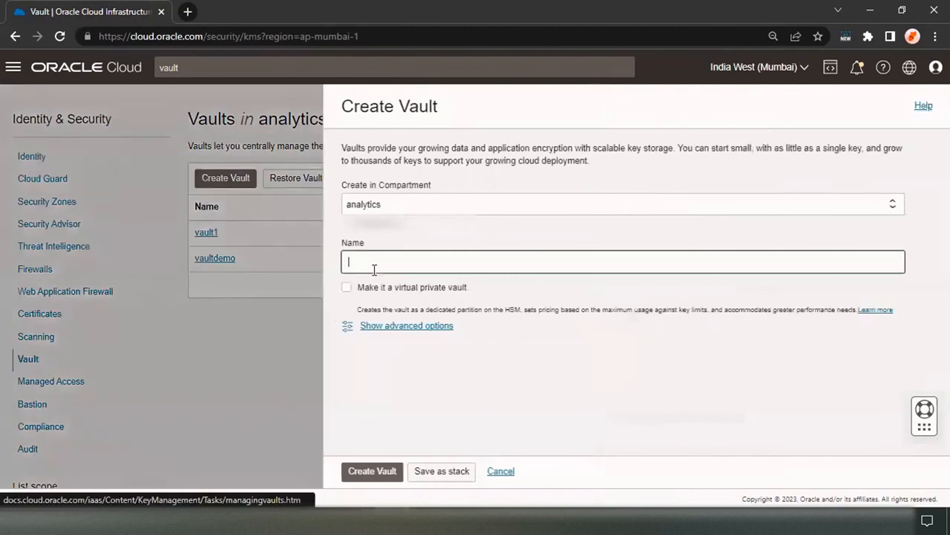
{"action": "type", "text": "demo"}
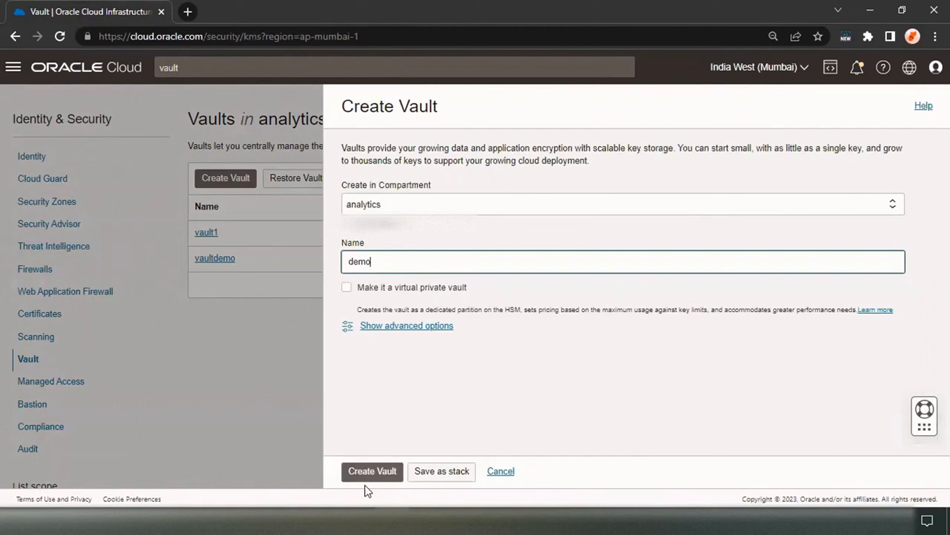
{"action": "left_click", "coordinate": [375, 472]}
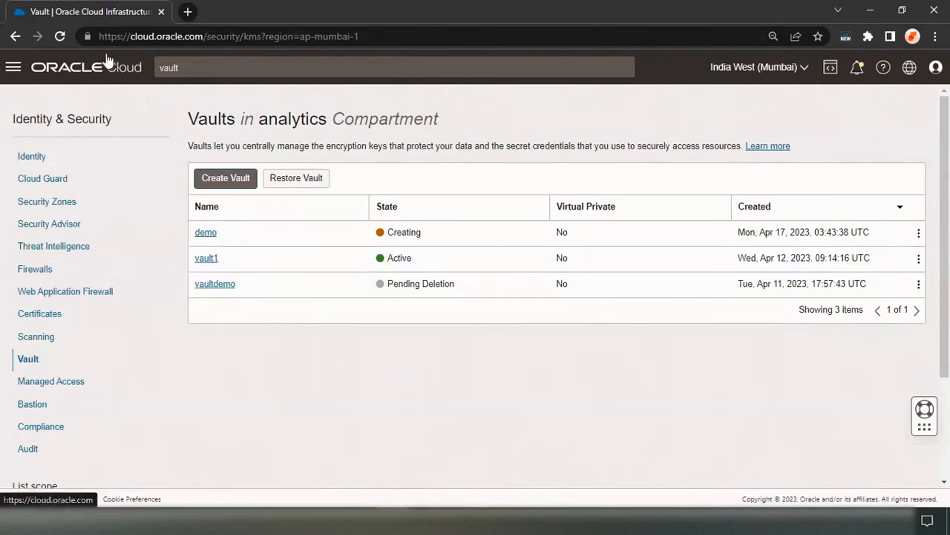
- Refresh the vaults list and check the state of the demo vault
{"action": "left_click", "coordinate": [60, 36]}
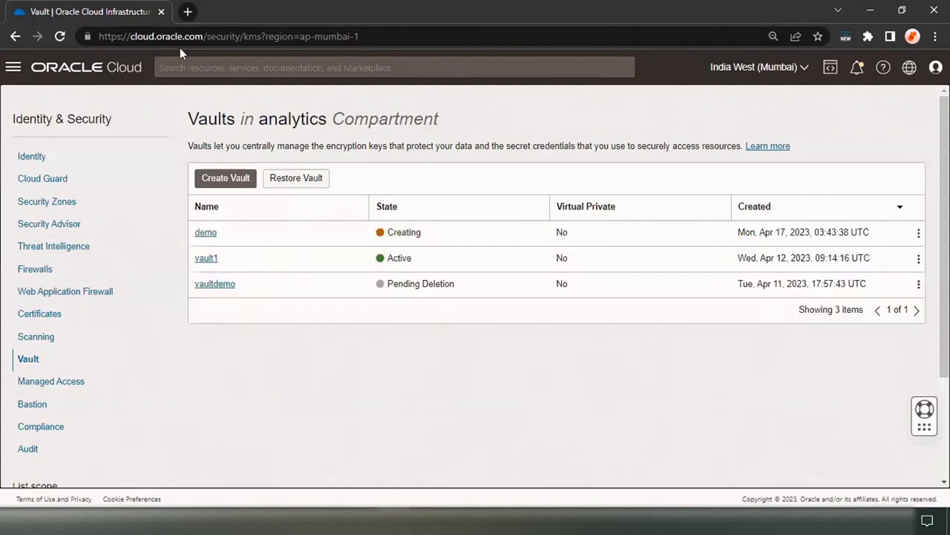
{"action": "left_click", "coordinate": [59, 34]}
{"action": "key", "text": "alt+Tab"}
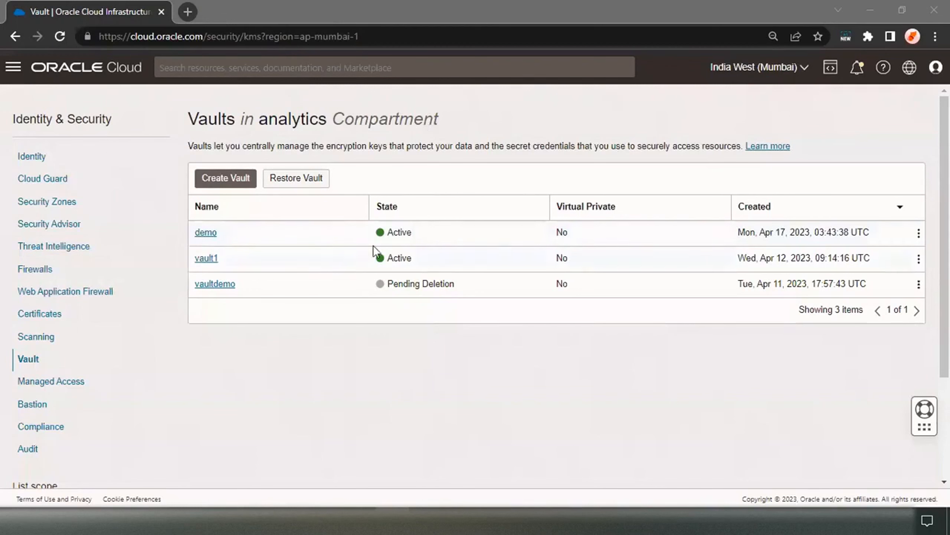
{"action": "left_click_drag", "start_coordinate": [431, 232], "coordinate": [379, 234]}
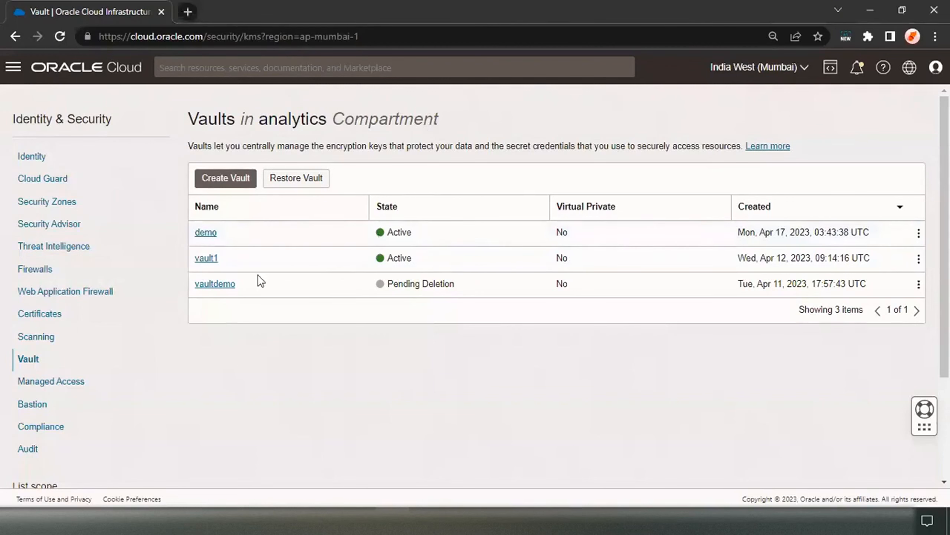
- Create a master encryption key named "demokey" in the demo vault, with HSM protection and a 256-bit AES shape
{"action": "left_click", "coordinate": [208, 229]}
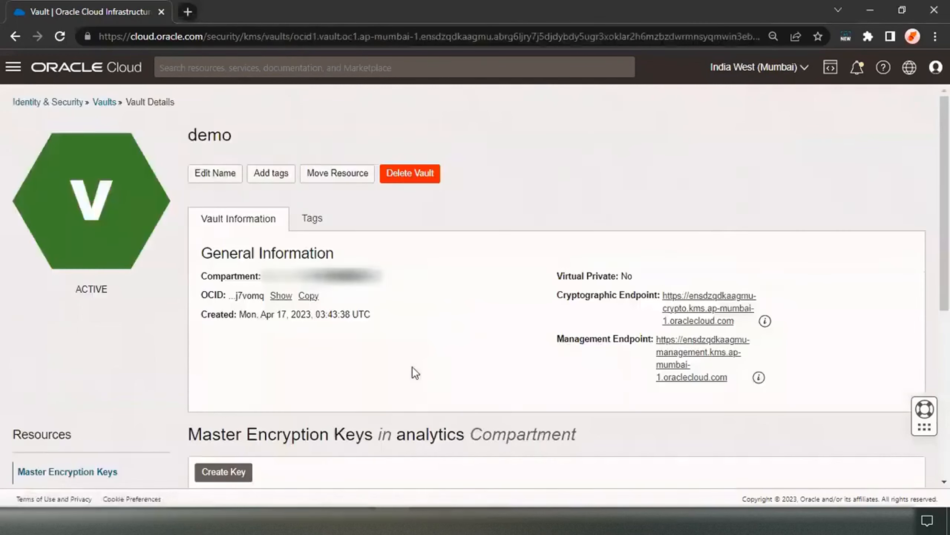
{"action": "scroll", "coordinate": [557, 284], "scroll_direction": "down", "scroll_amount": 4}
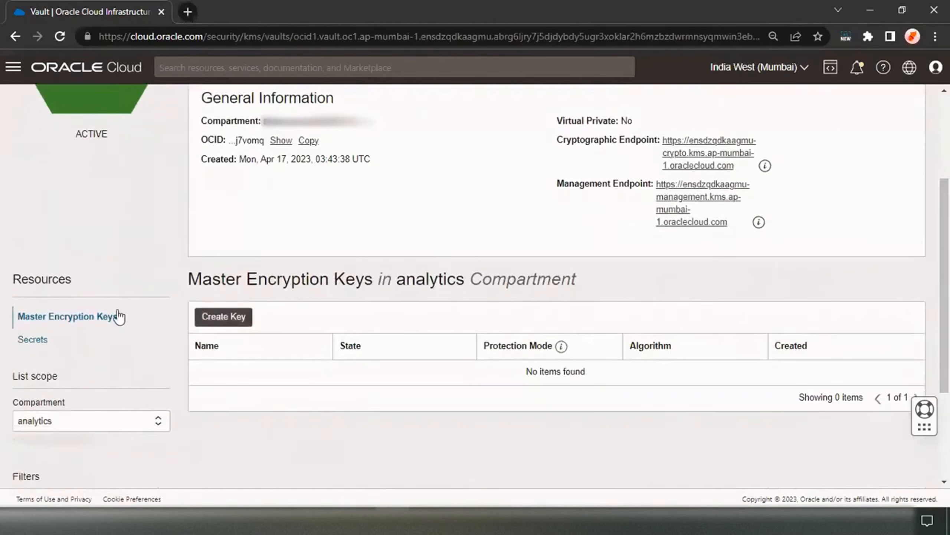
{"action": "left_click", "coordinate": [221, 317]}
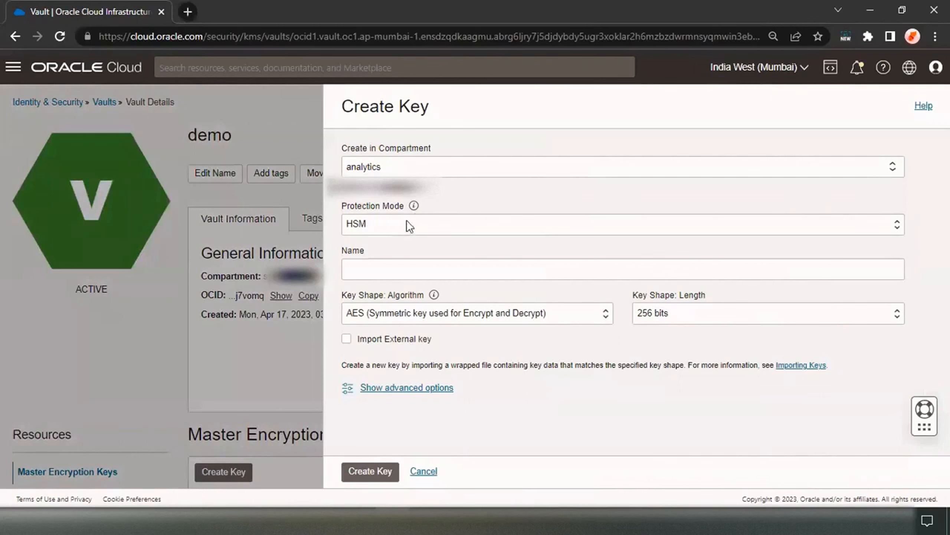
{"action": "left_click", "coordinate": [392, 268]}
{"action": "type", "text": "demokey"}
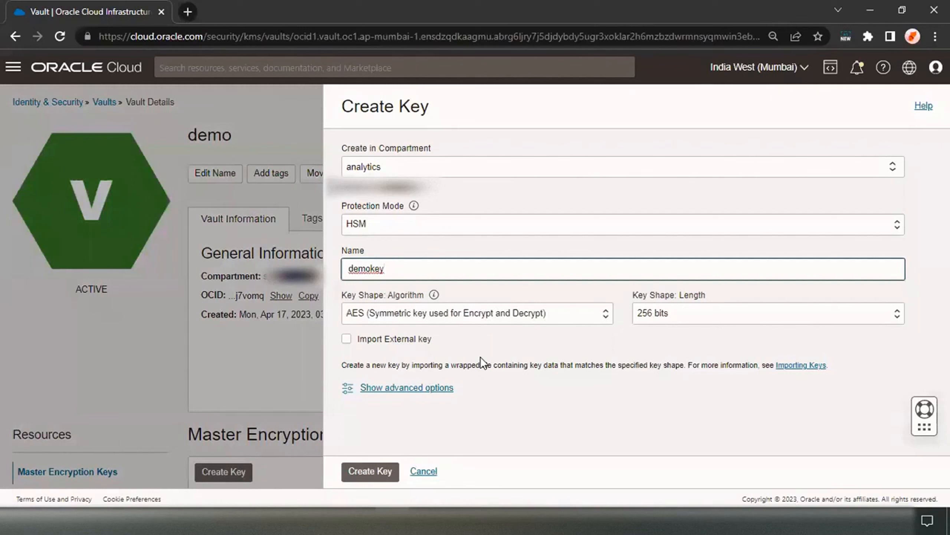
{"action": "left_click", "coordinate": [363, 471]}
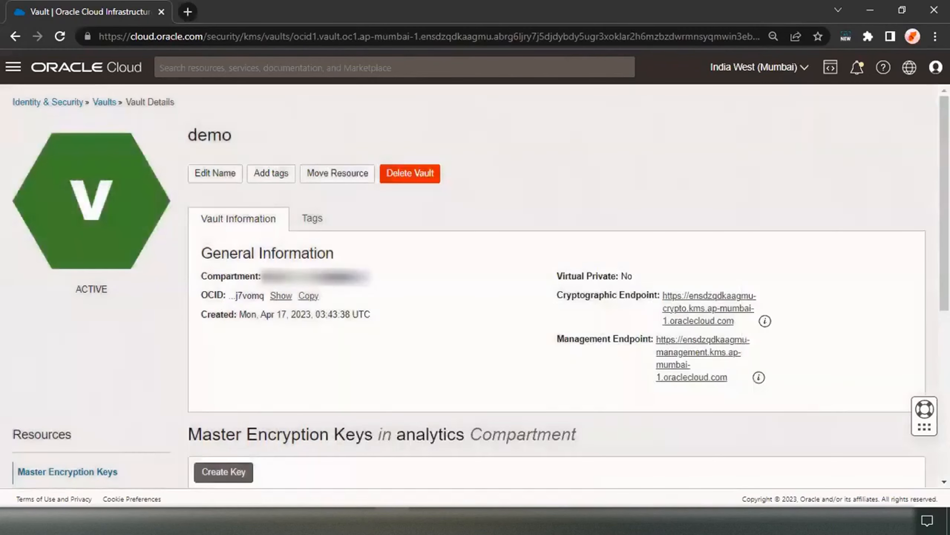
- Refresh the vault details and check the state of demokey among the master encryption keys
{"action": "left_click_drag", "start_coordinate": [944, 217], "coordinate": [945, 281]}
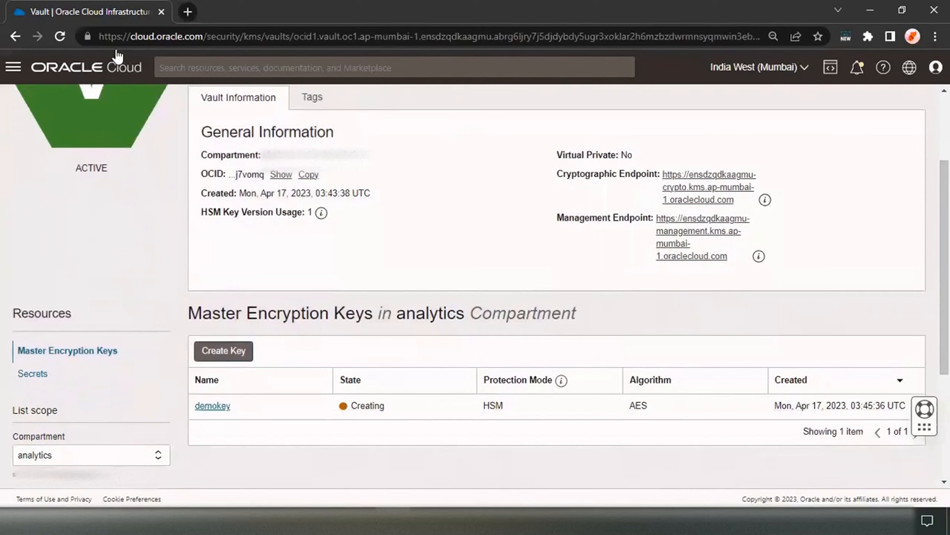
{"action": "left_click", "coordinate": [59, 36]}
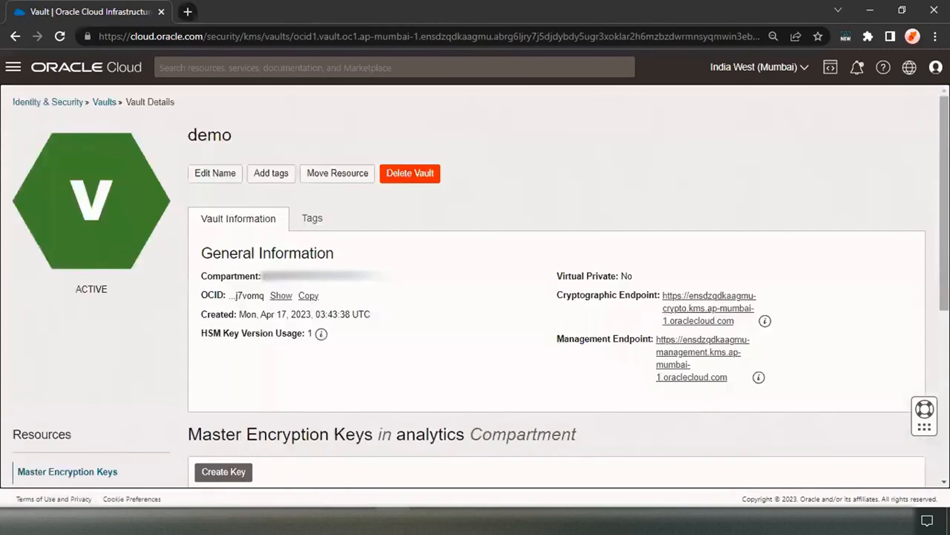
{"action": "scroll", "coordinate": [476, 285], "scroll_direction": "down", "scroll_amount": 3}
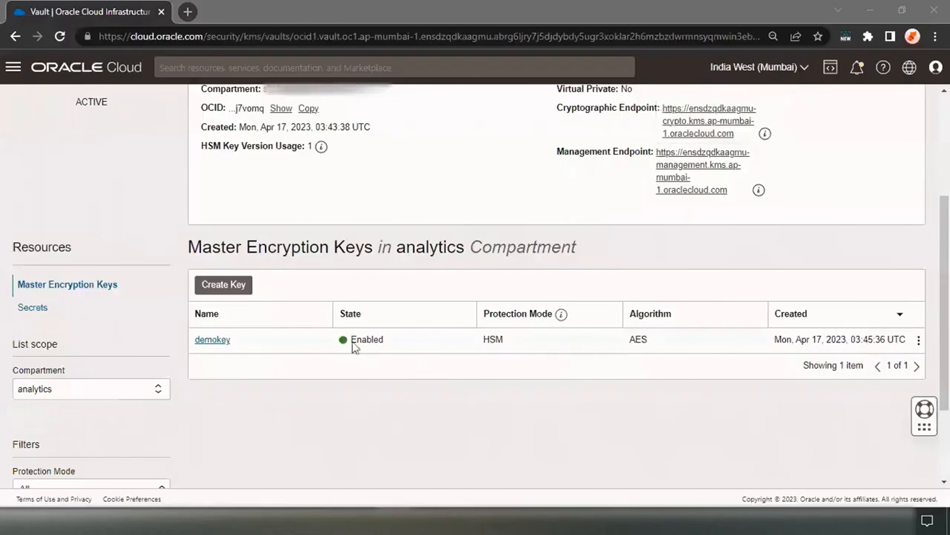
{"action": "double_click", "coordinate": [365, 340]}
{"action": "left_click", "coordinate": [251, 397]}
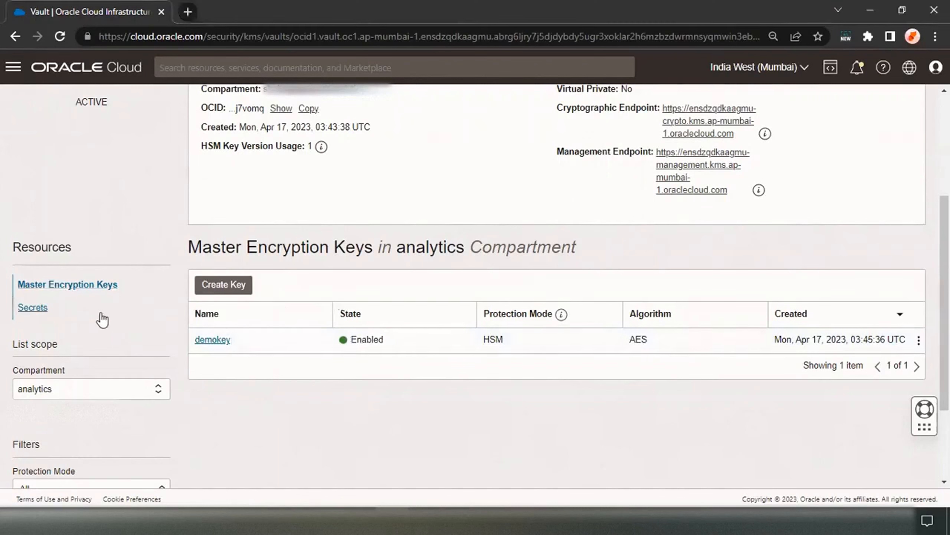
- Start a new secret in the demo vault with name and description "demosecret", encrypted with demokey
{"action": "left_click", "coordinate": [34, 309]}
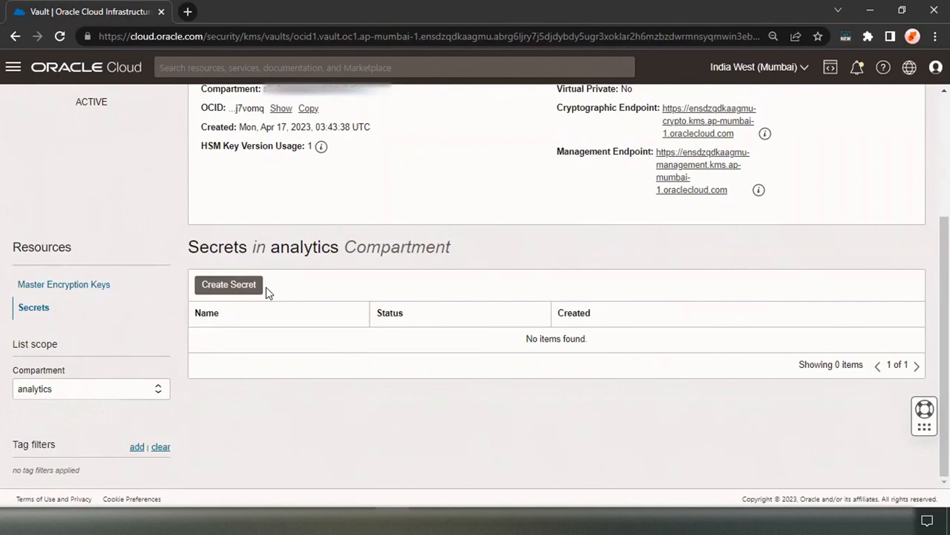
{"action": "left_click", "coordinate": [233, 292]}
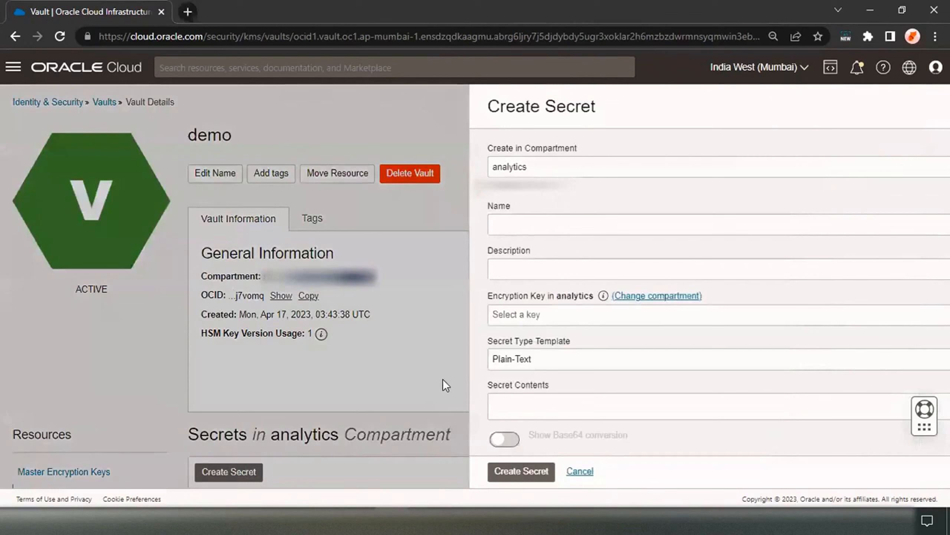
{"action": "left_click", "coordinate": [483, 229]}
{"action": "type", "text": "demo"}
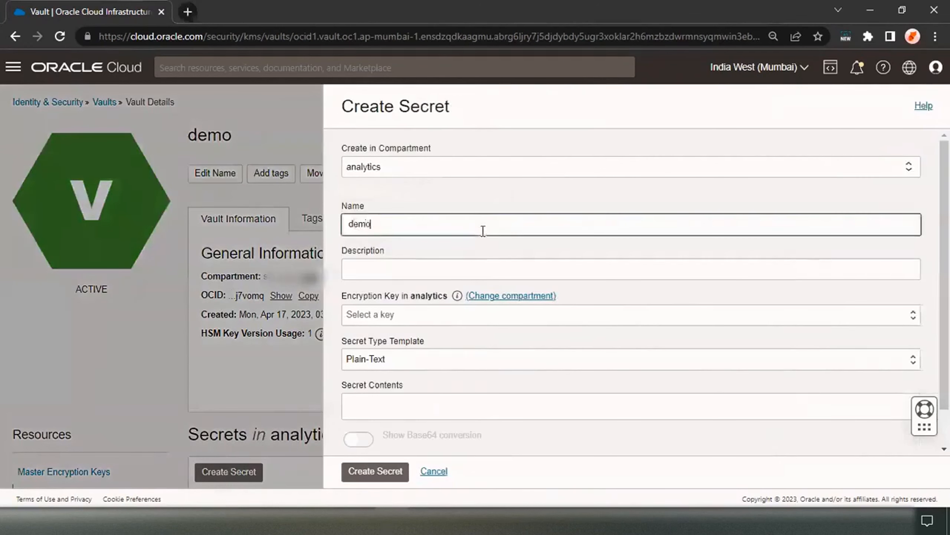
{"action": "type", "text": "secret"}
{"action": "left_click", "coordinate": [427, 268]}
{"action": "type", "text": "demosecret"}
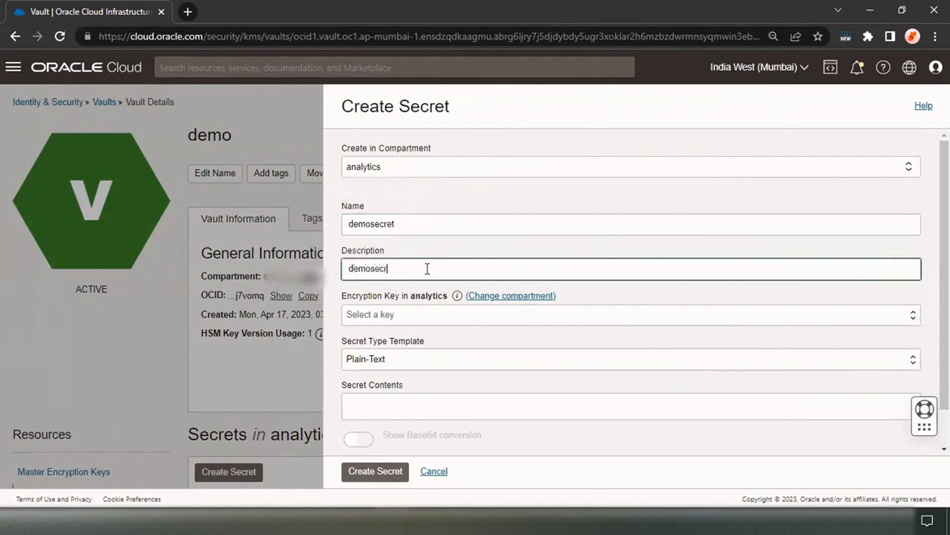
{"action": "left_click", "coordinate": [407, 311]}
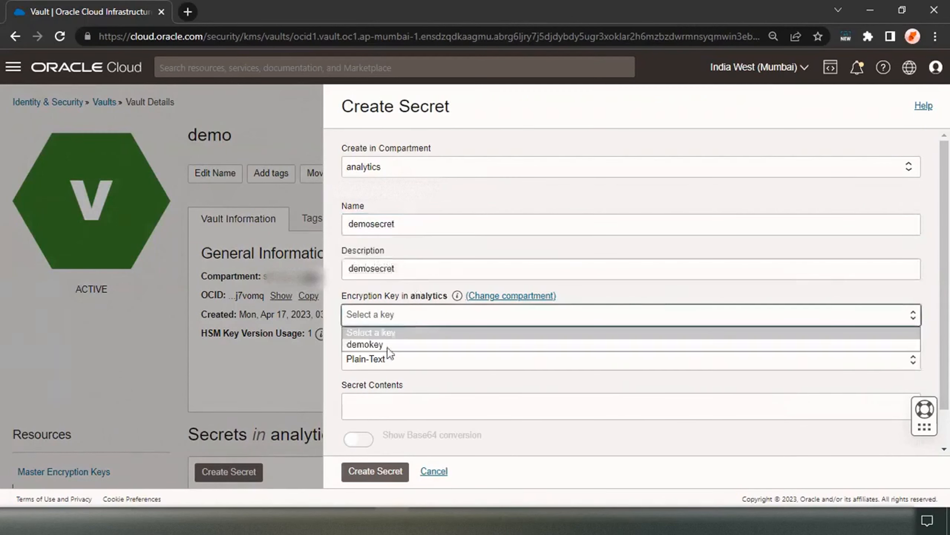
{"action": "left_click", "coordinate": [387, 343]}
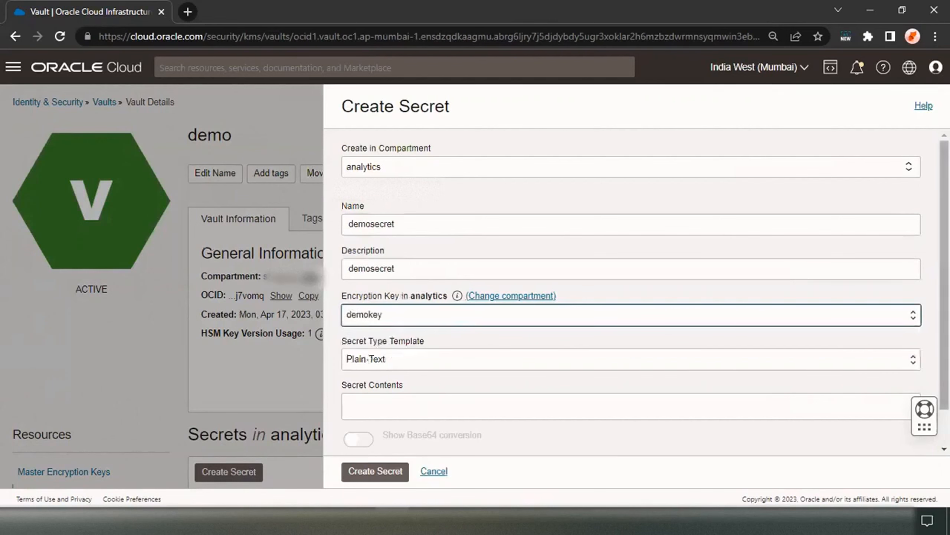
- Choose the Plain-Text secret type template and paste the database password as the secret contents
{"action": "left_click", "coordinate": [421, 359]}
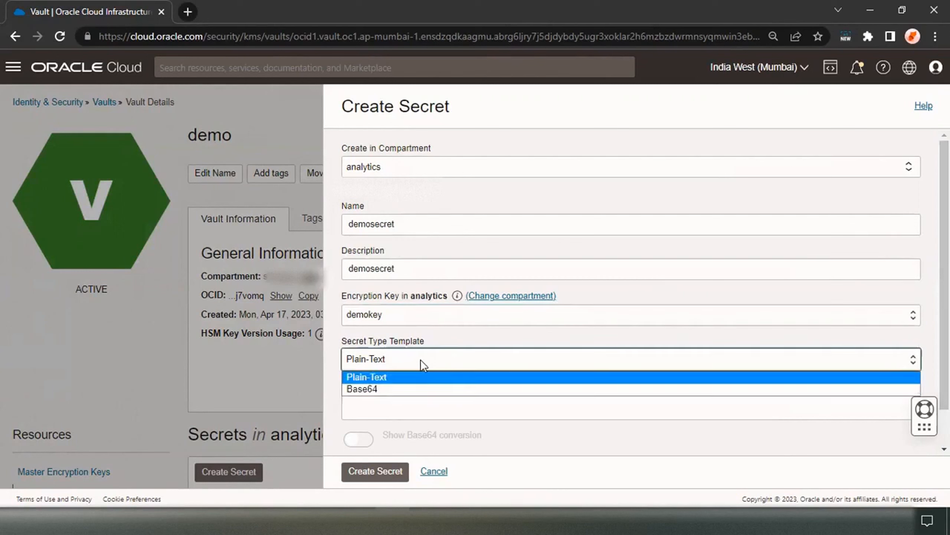
{"action": "left_click", "coordinate": [399, 377]}
{"action": "left_click", "coordinate": [381, 401]}
{"action": "key", "text": "ctrl+v"}
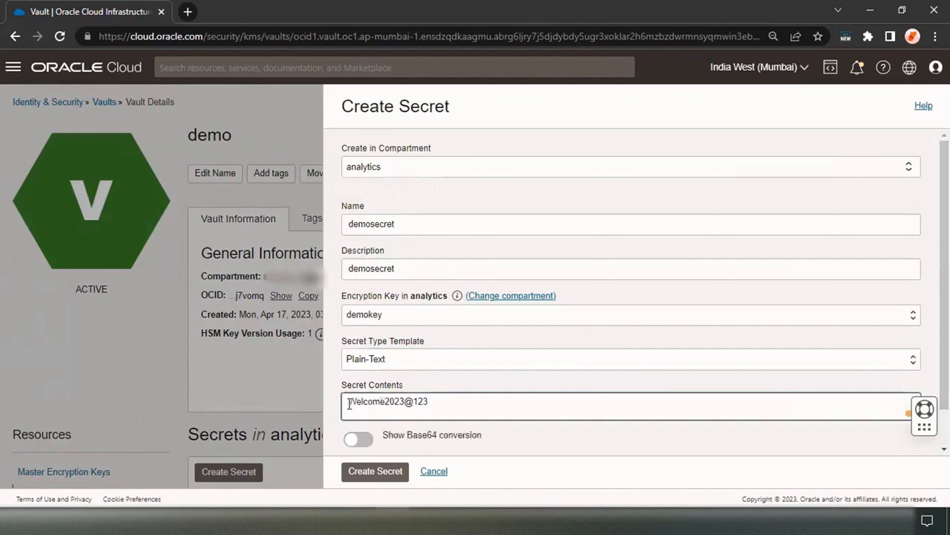
{"action": "left_click", "coordinate": [424, 357]}
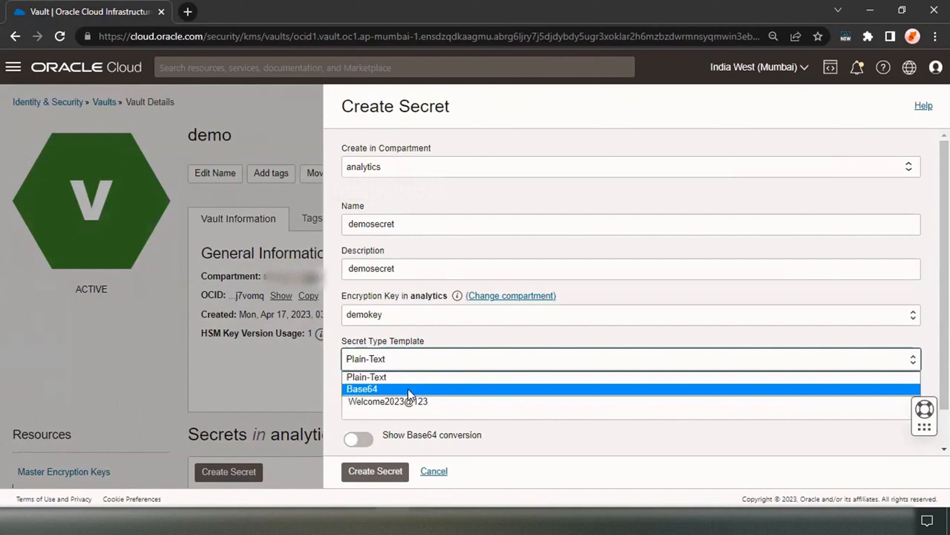
{"action": "left_click", "coordinate": [387, 426]}
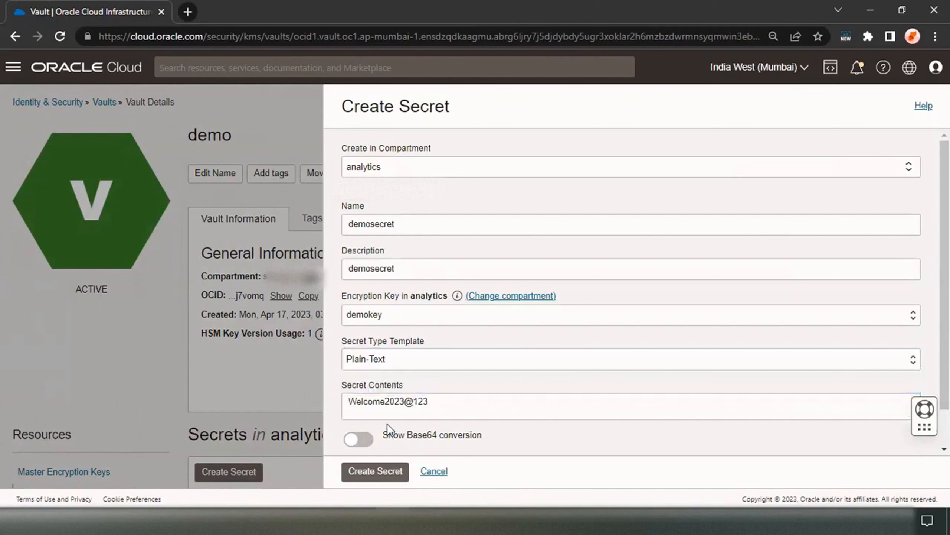
{"action": "left_click", "coordinate": [416, 361]}
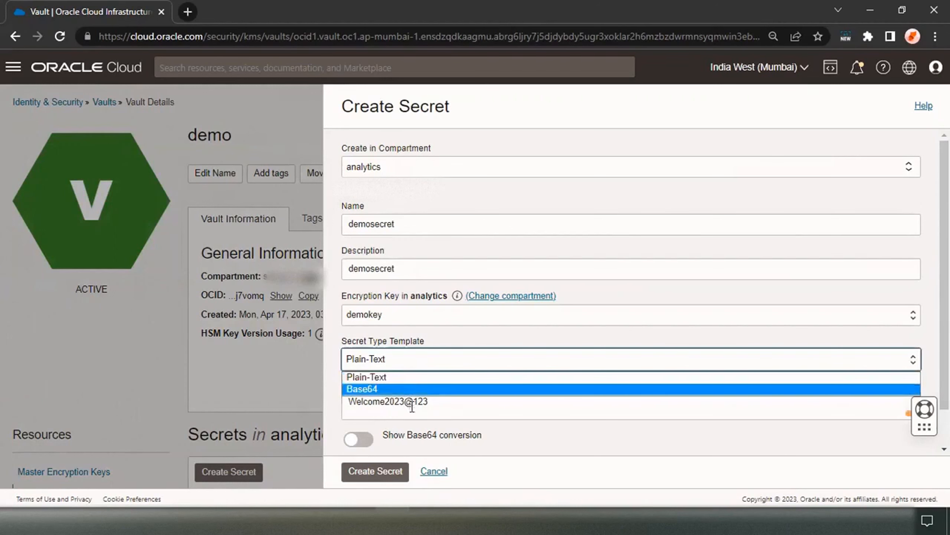
{"action": "left_click", "coordinate": [432, 406]}
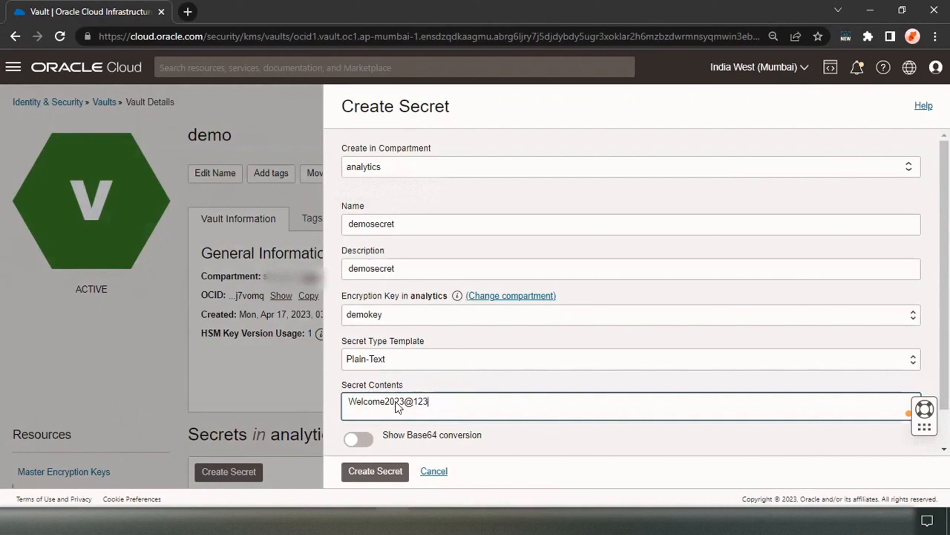
- Show the Base64 conversion of the secret contents and create the secret
{"action": "left_click", "coordinate": [359, 439]}
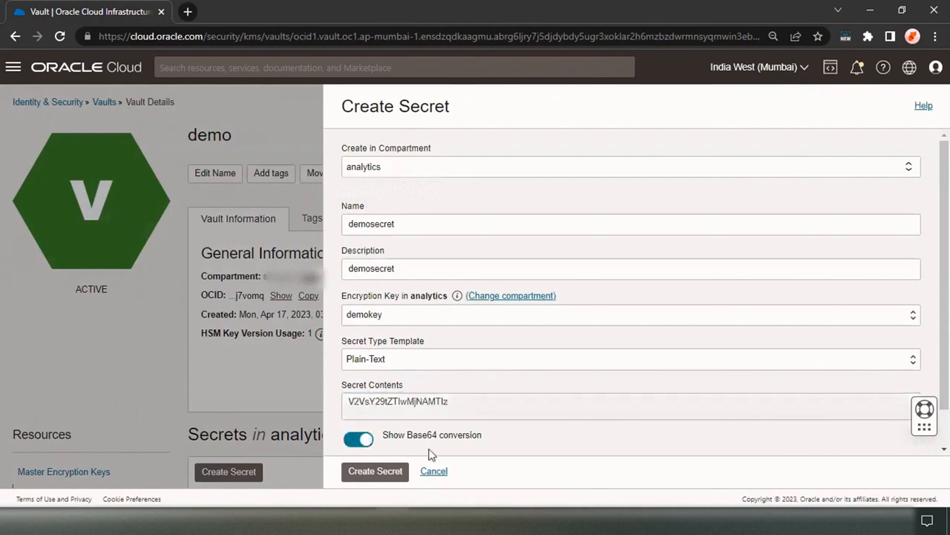
{"action": "left_click", "coordinate": [376, 472]}
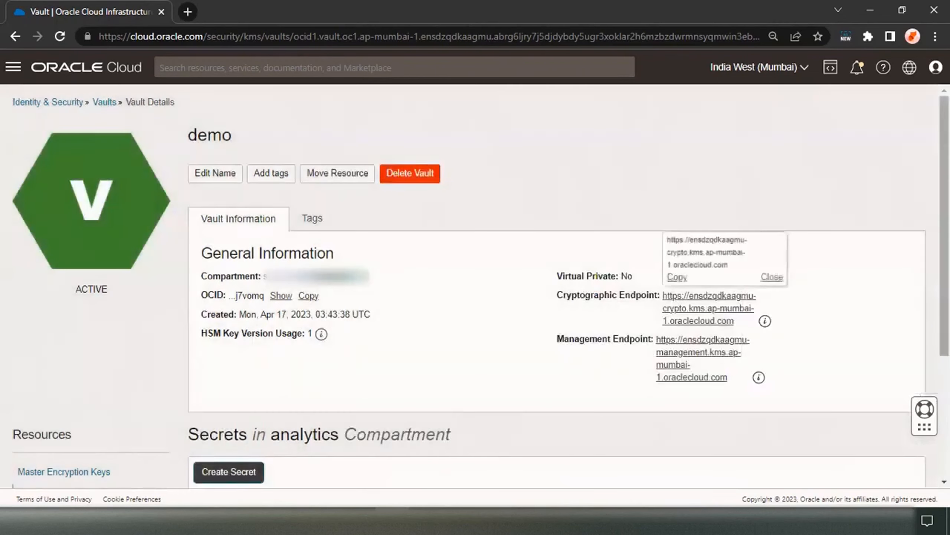
- Refresh the vault details and check the status of demosecret in the secrets list
{"action": "left_click_drag", "start_coordinate": [944, 224], "coordinate": [944, 303]}
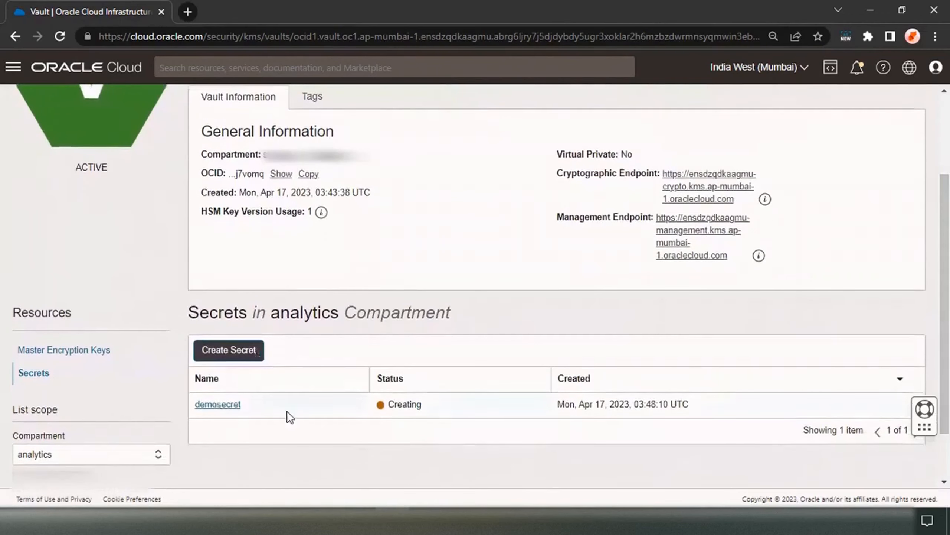
{"action": "left_click", "coordinate": [59, 37]}
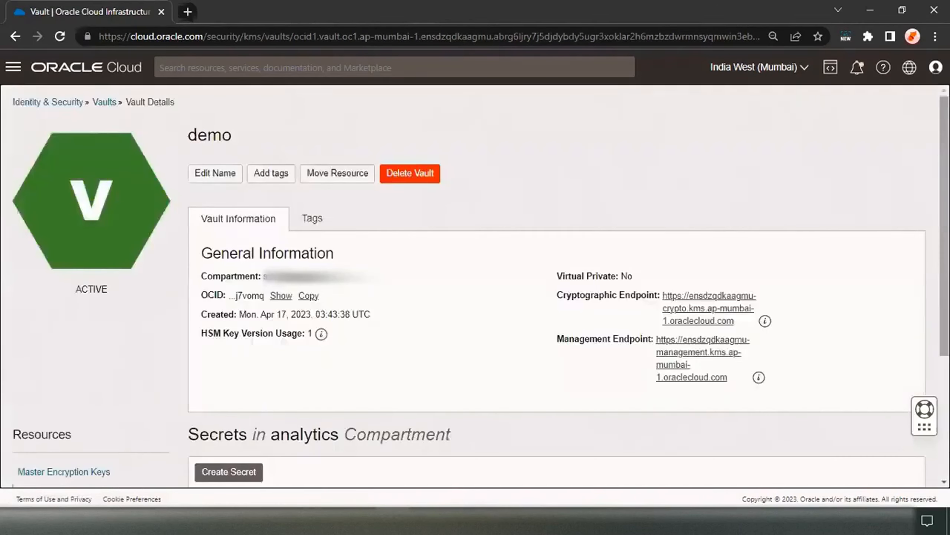
{"action": "scroll", "coordinate": [475, 285], "scroll_direction": "down", "scroll_amount": 3}
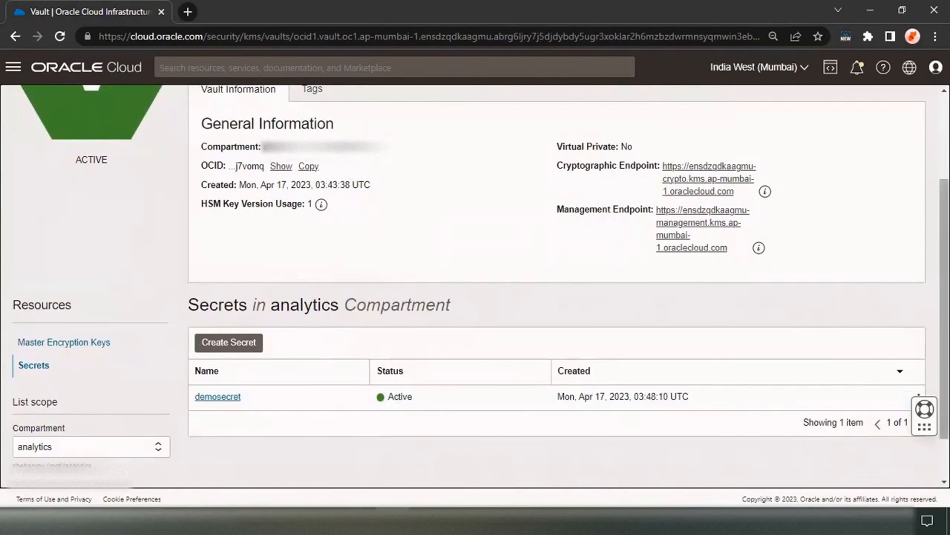
- Start a new Database Tools connection in the analytics compartment and name it "demodb"
{"action": "left_click", "coordinate": [13, 69]}
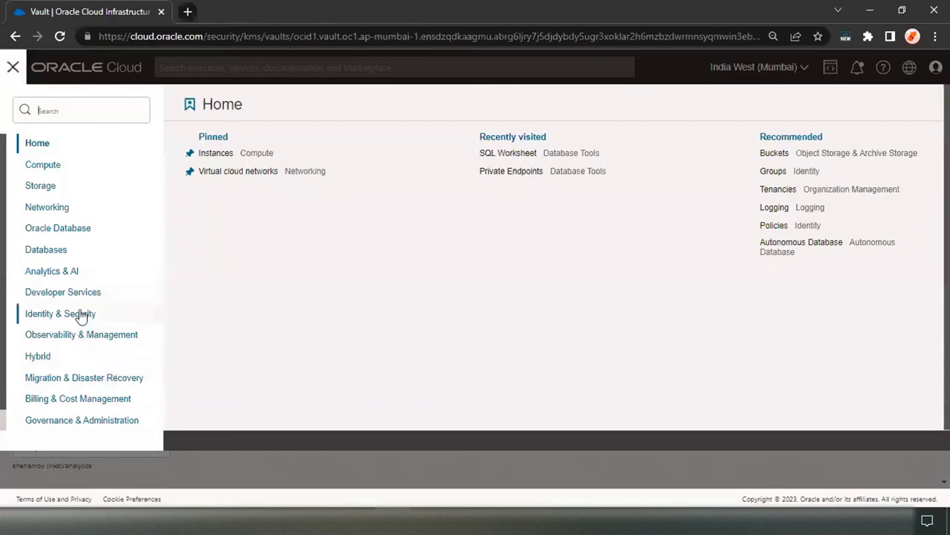
{"action": "left_click", "coordinate": [89, 299]}
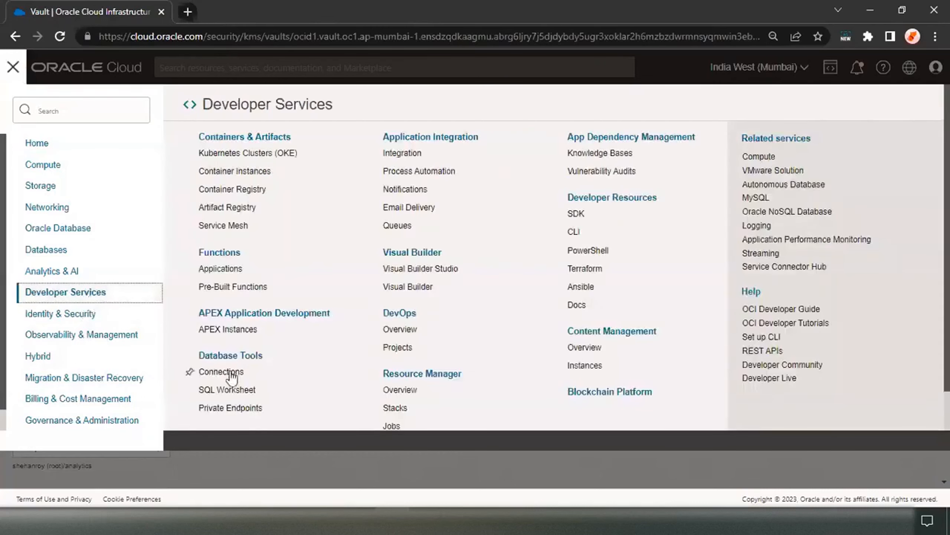
{"action": "left_click", "coordinate": [229, 373]}
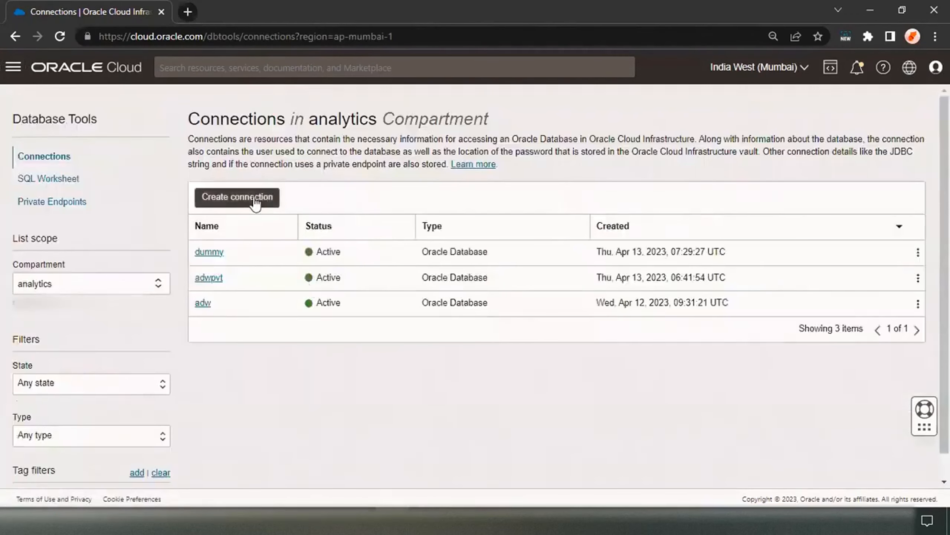
{"action": "left_click", "coordinate": [254, 202]}
{"action": "type", "text": "demo"}
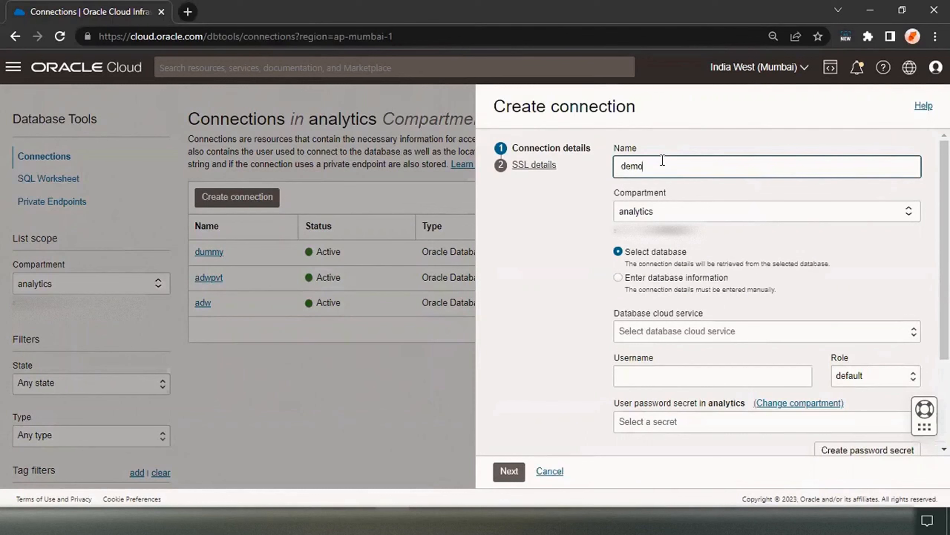
{"action": "type", "text": "db"}
- Set the connection's database cloud service to Oracle Autonomous Database and select the adwdemo database
{"action": "left_click", "coordinate": [683, 335]}
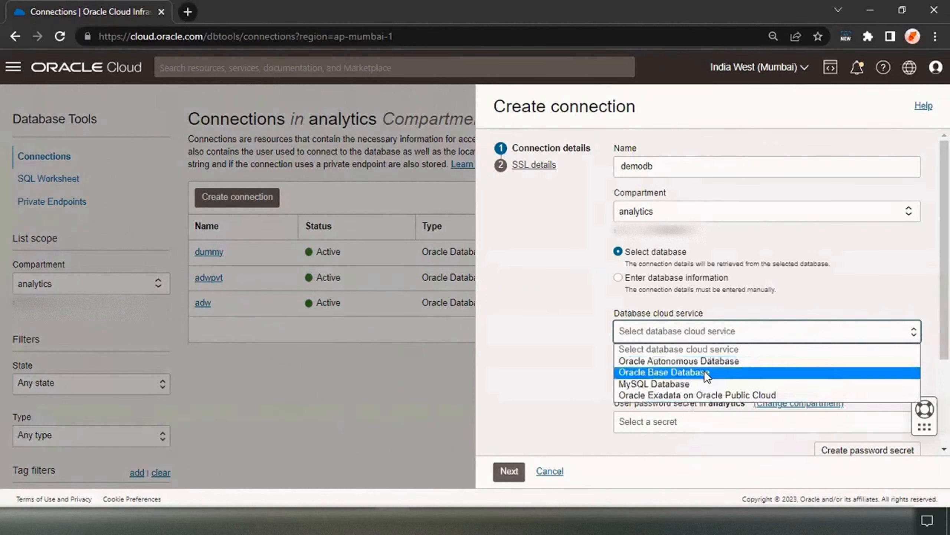
{"action": "left_click", "coordinate": [718, 357]}
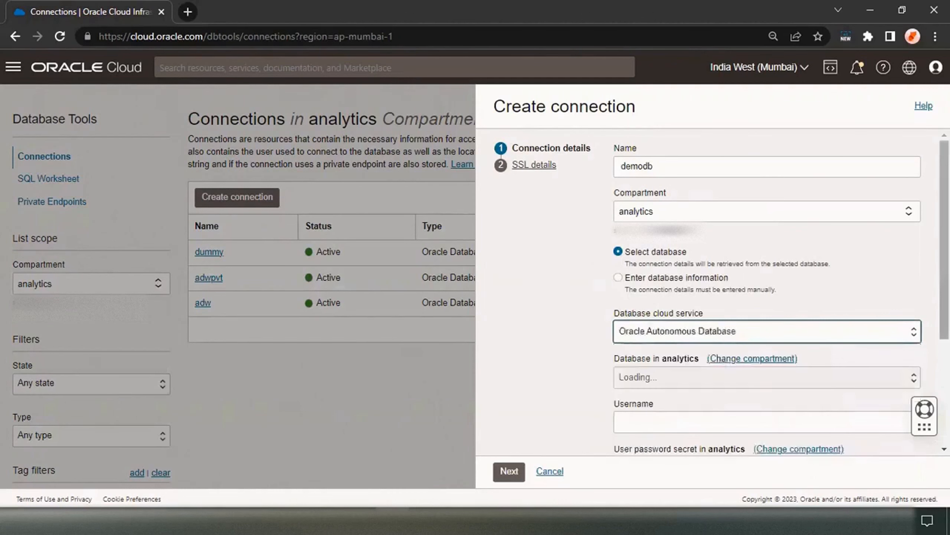
{"action": "scroll", "coordinate": [728, 319], "scroll_direction": "down", "scroll_amount": 2}
{"action": "left_click", "coordinate": [726, 316]}
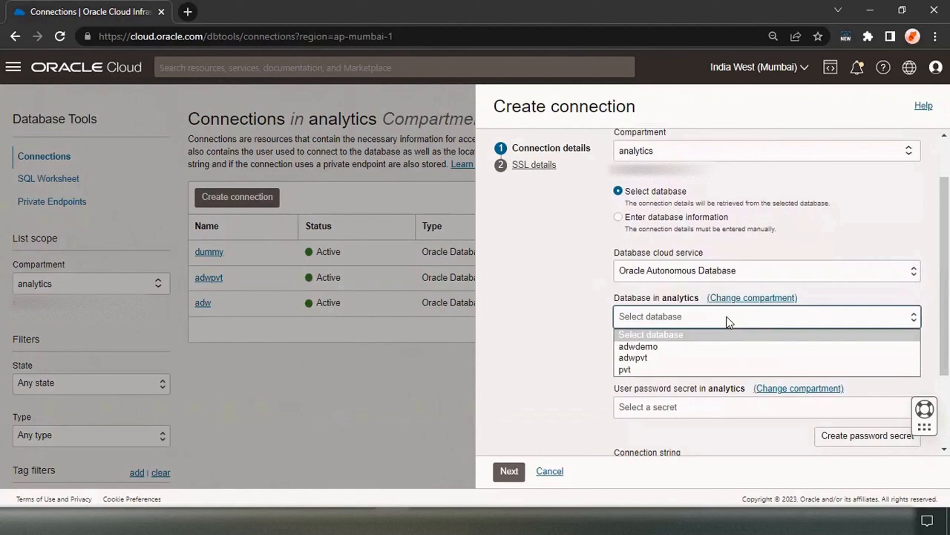
{"action": "left_click", "coordinate": [676, 350]}
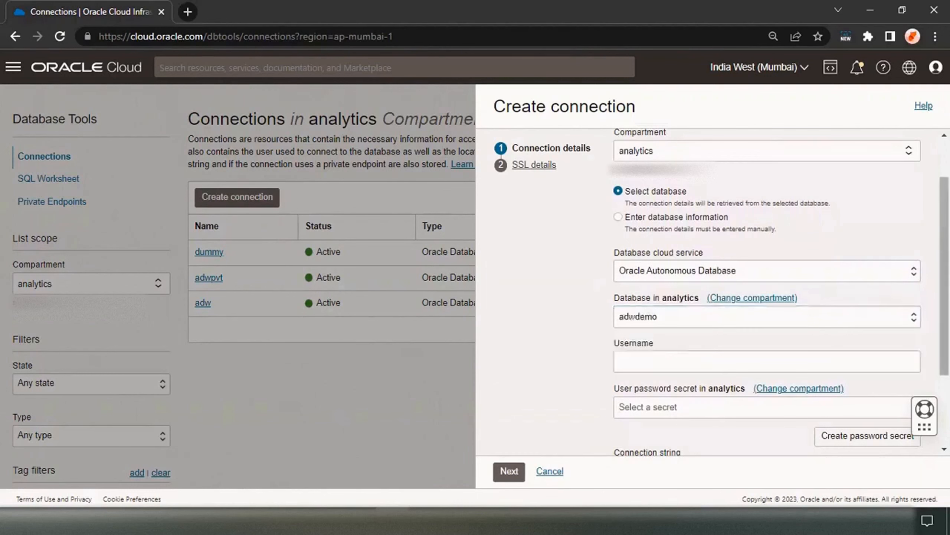
- Enter username "admin", select demosecret from the demo vault as the user password secret, and proceed to the SSL details
{"action": "scroll", "coordinate": [680, 309], "scroll_direction": "down", "scroll_amount": 1}
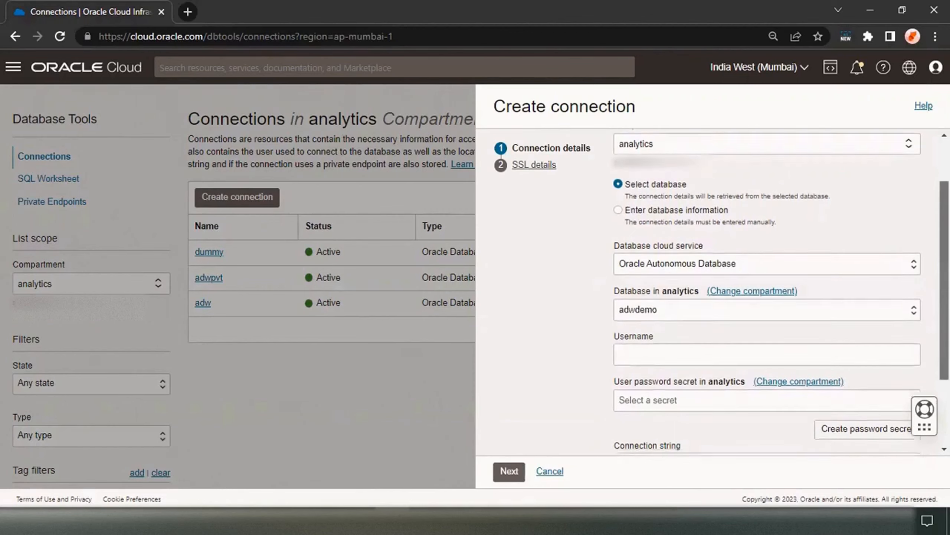
{"action": "left_click", "coordinate": [651, 328]}
{"action": "type", "text": "admin"}
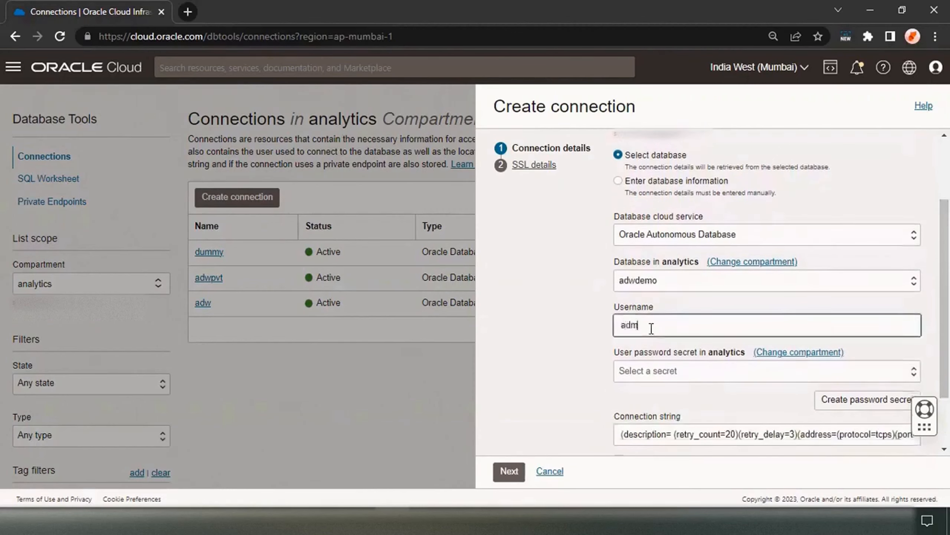
{"action": "left_click", "coordinate": [686, 370]}
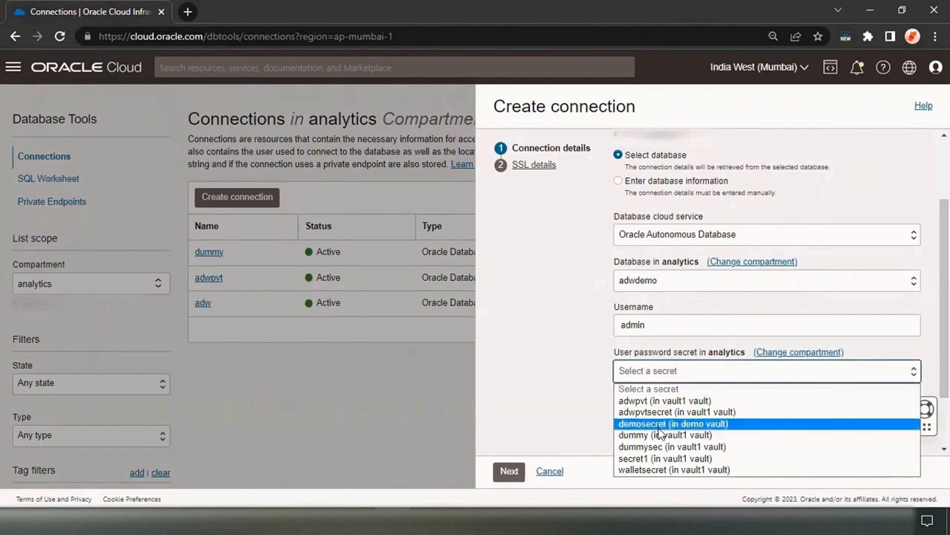
{"action": "left_click", "coordinate": [667, 431]}
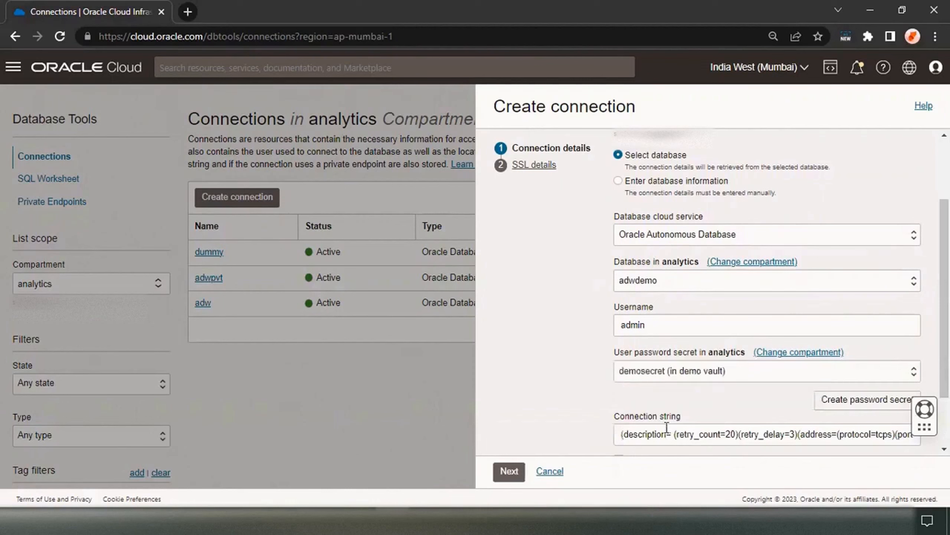
{"action": "scroll", "coordinate": [688, 375], "scroll_direction": "down", "scroll_amount": 2}
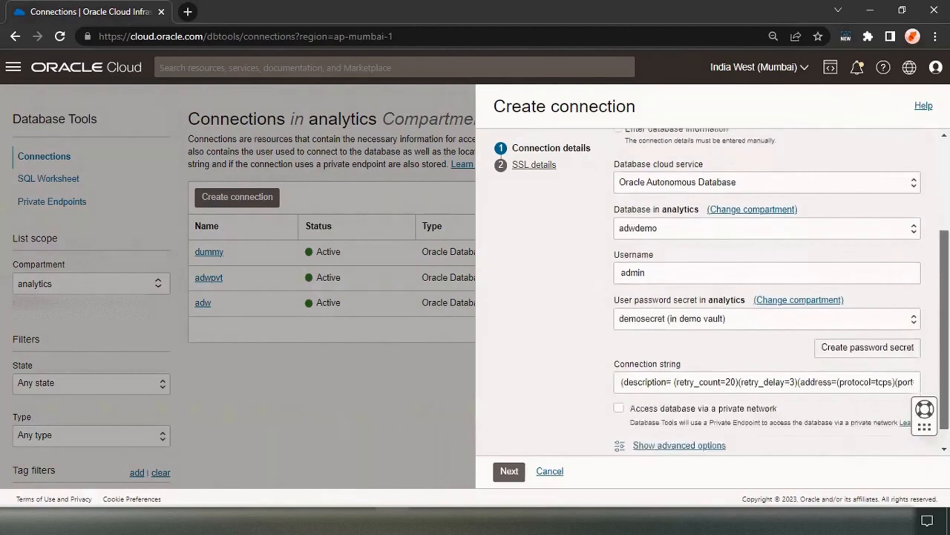
{"action": "left_click", "coordinate": [509, 471]}
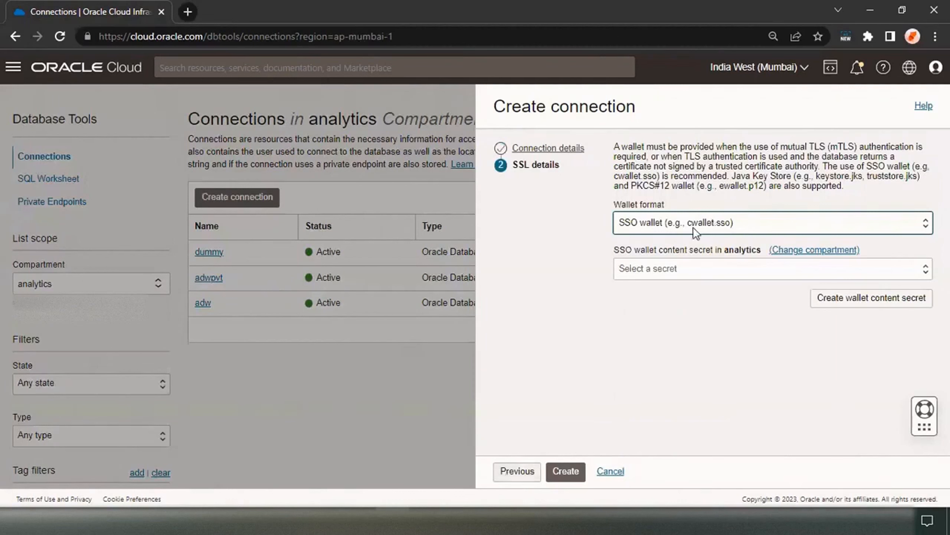
- Create the wallet content secret "demowallet" in the demo vault with demokey, retrieving the regional auto login wallet, and create the connection
{"action": "left_click", "coordinate": [704, 269]}
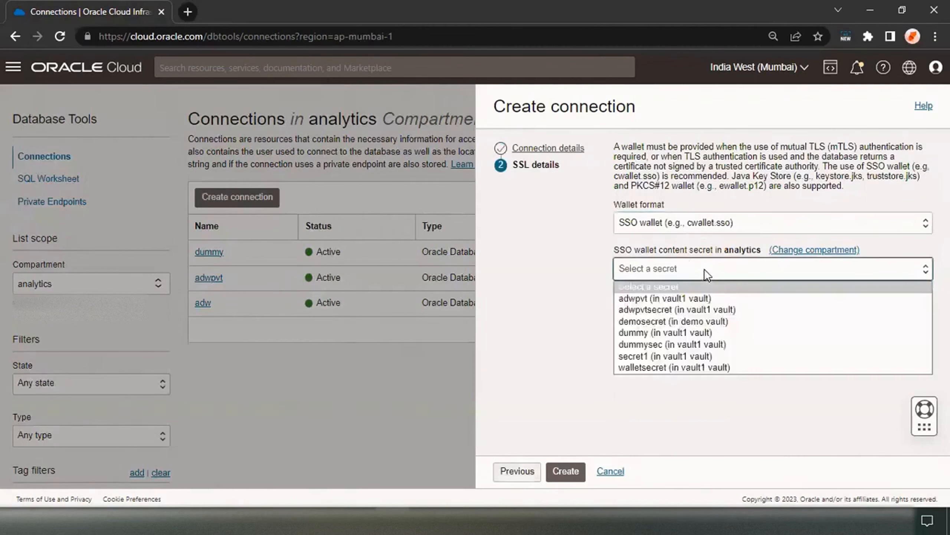
{"action": "left_click", "coordinate": [554, 320]}
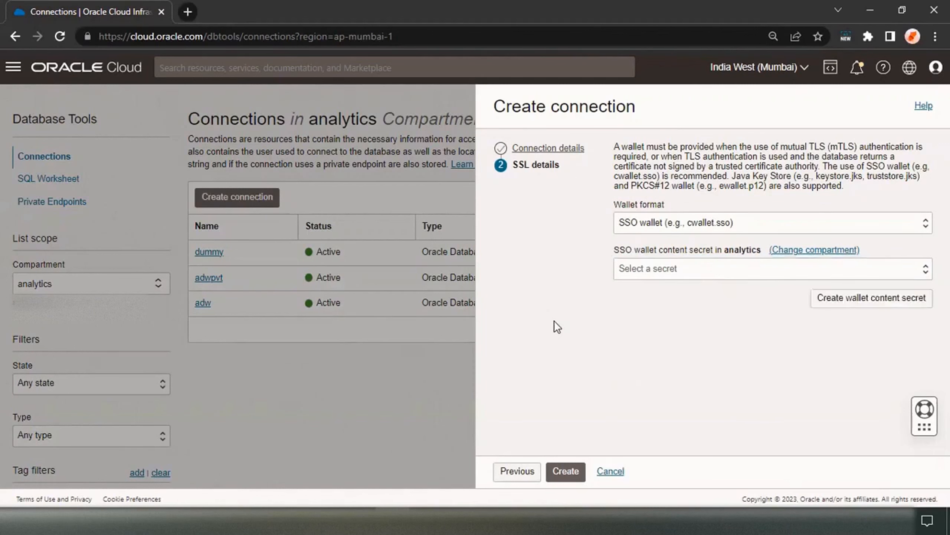
{"action": "left_click", "coordinate": [857, 301]}
{"action": "left_click", "coordinate": [734, 170]}
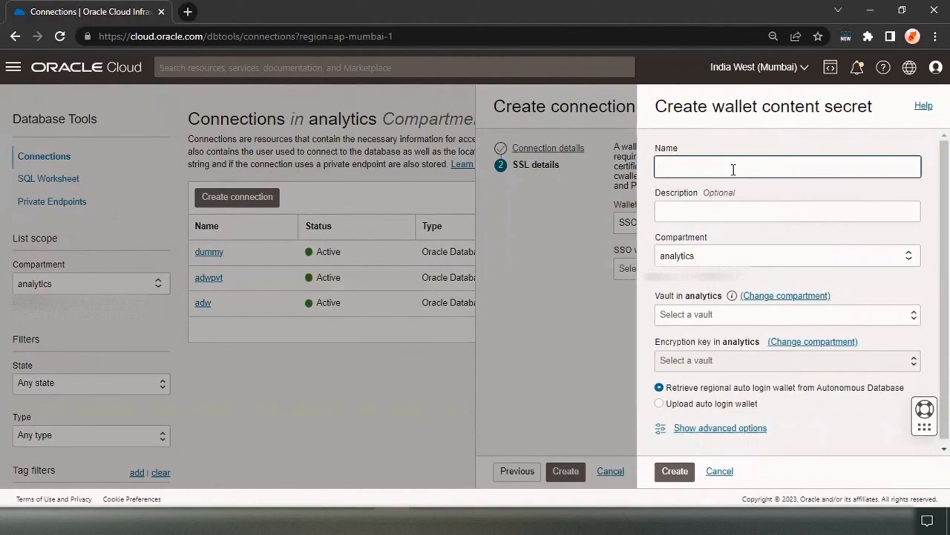
{"action": "type", "text": "demowallet"}
{"action": "left_click", "coordinate": [706, 319]}
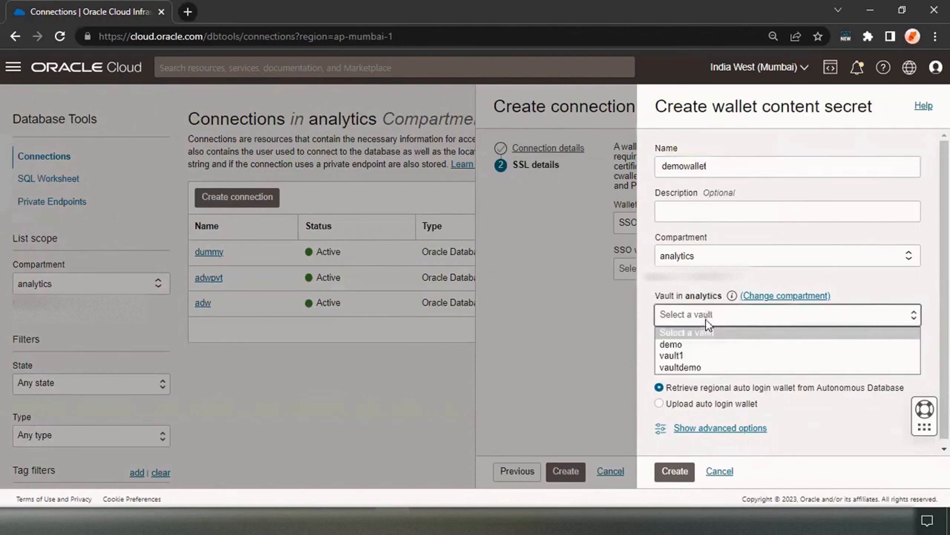
{"action": "left_click", "coordinate": [701, 345]}
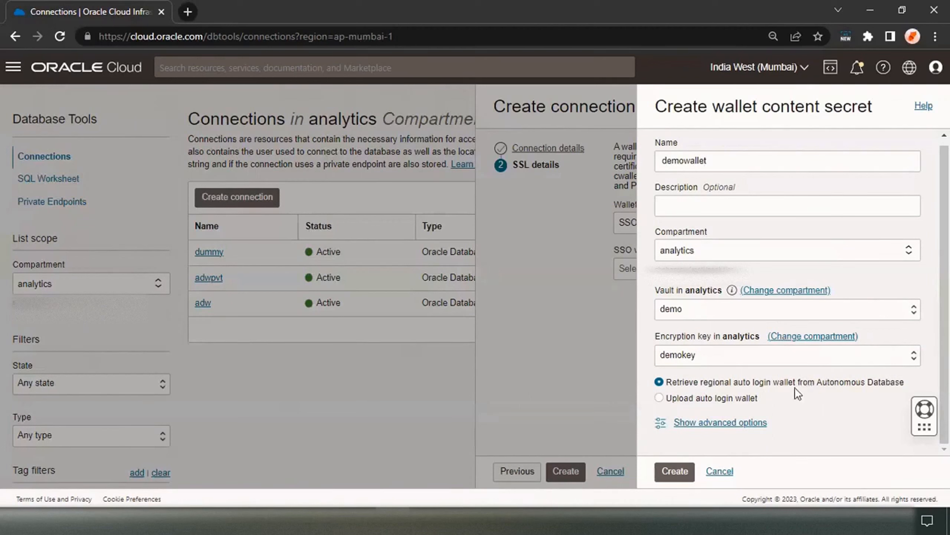
{"action": "left_click", "coordinate": [673, 473]}
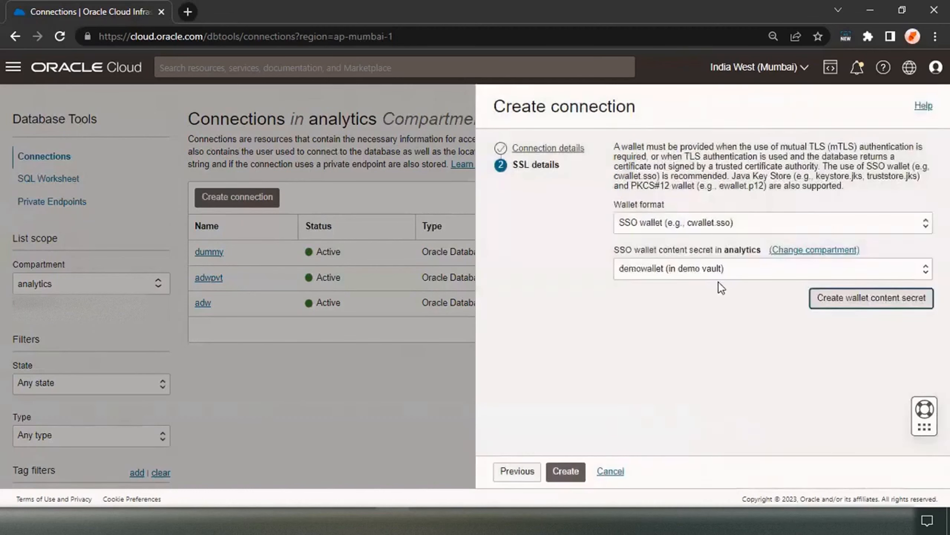
{"action": "left_click", "coordinate": [566, 470]}
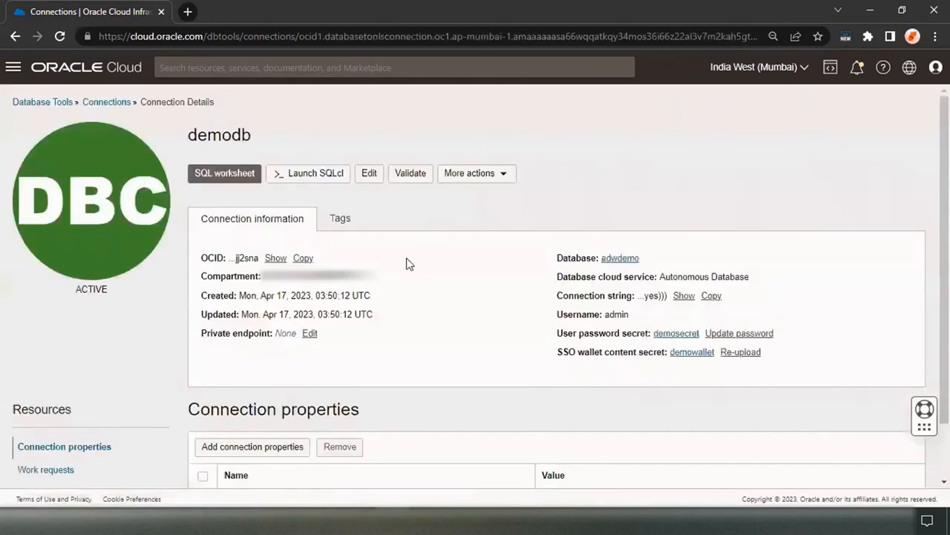
- Open a SQL worksheet for the demodb connection and run "select * from TBL_REVENUE"
{"action": "mouse_move", "coordinate": [946, 225]}
{"action": "left_mouse_down"}
{"action": "mouse_move", "coordinate": [945, 270]}
{"action": "mouse_move", "coordinate": [945, 225]}
{"action": "left_mouse_up"}
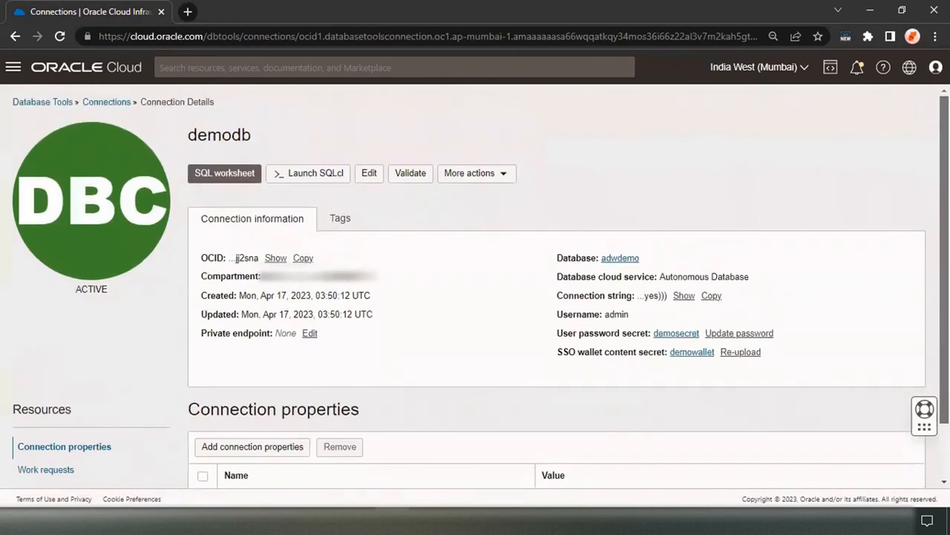
{"action": "double_click", "coordinate": [224, 135]}
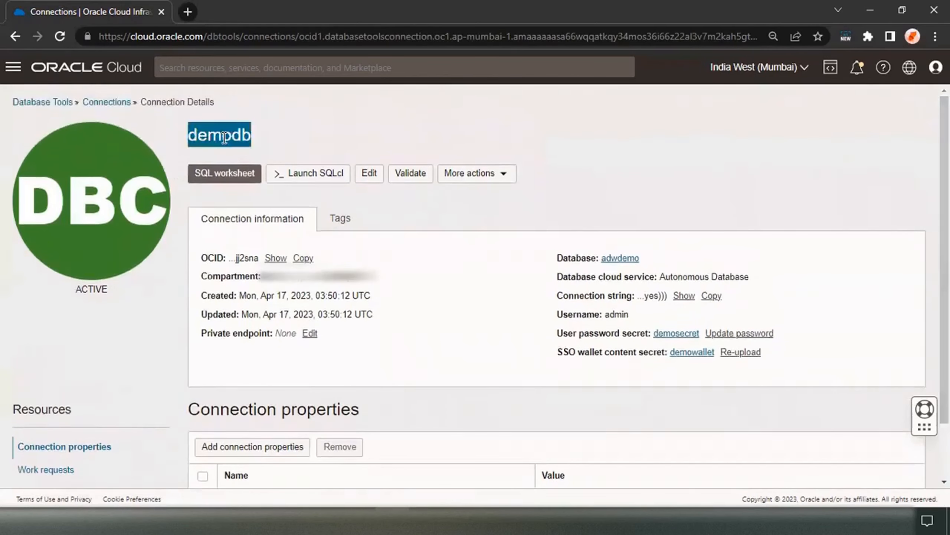
{"action": "left_click", "coordinate": [224, 174]}
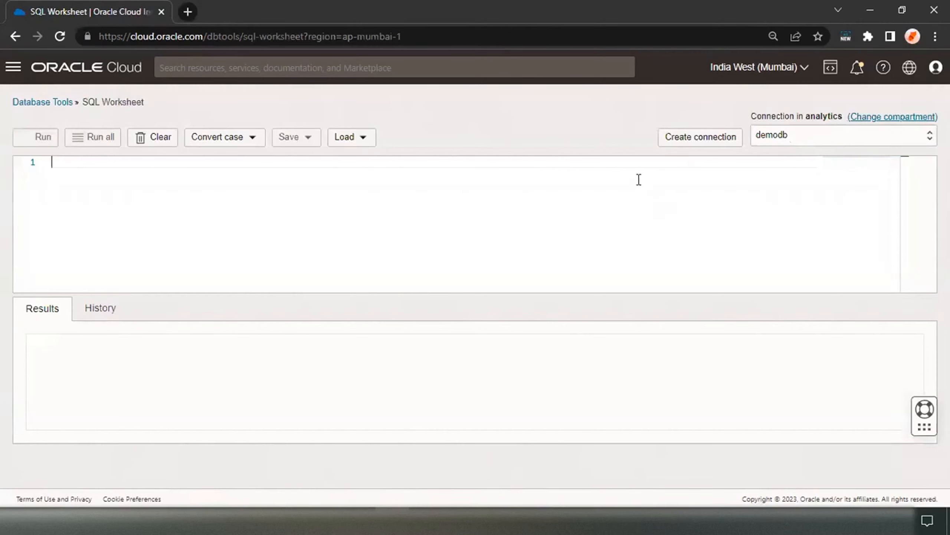
{"action": "type", "text": "select * from"}
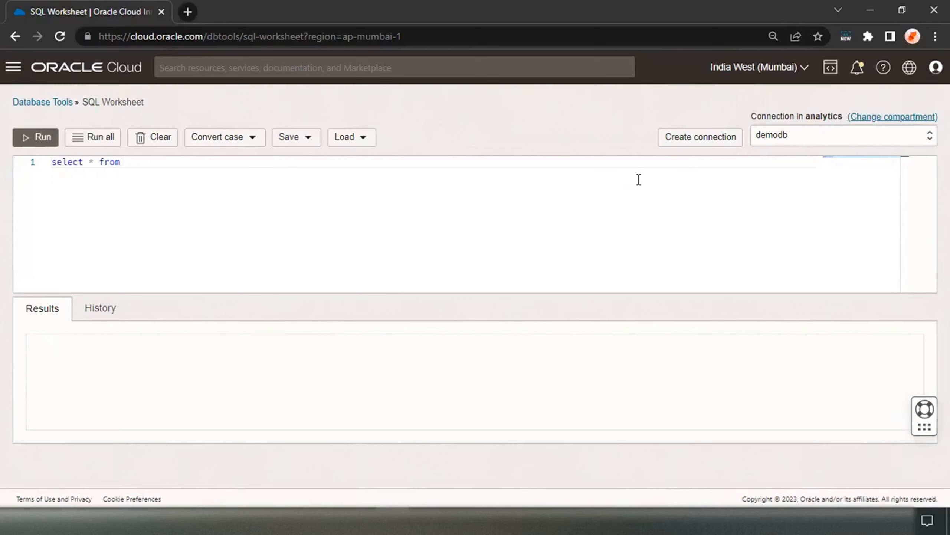
{"action": "type", "text": "tbl"}
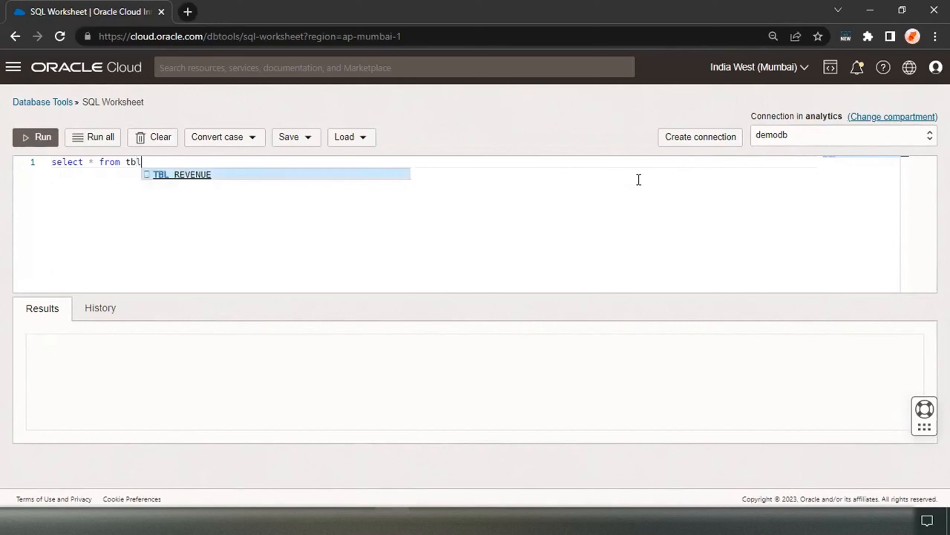
{"action": "key", "text": "Return"}
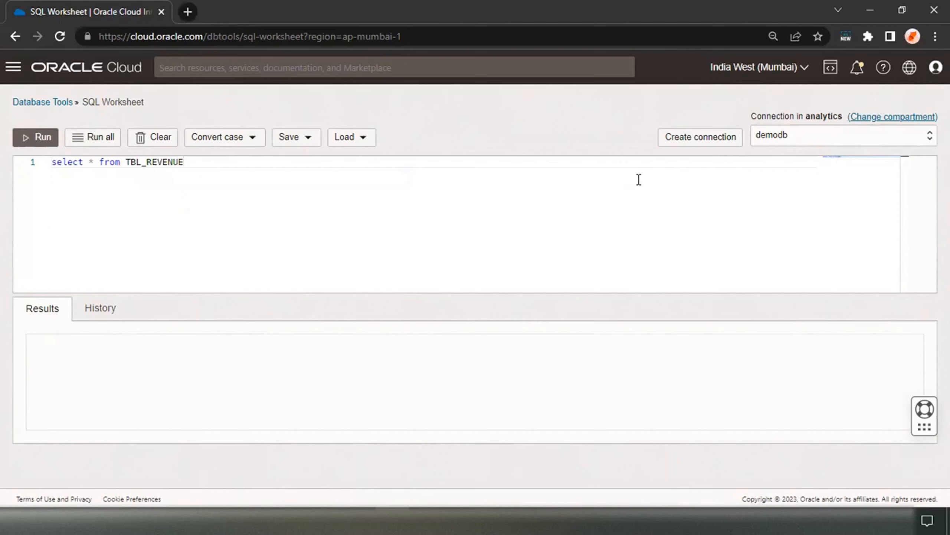
{"action": "left_click", "coordinate": [37, 137]}
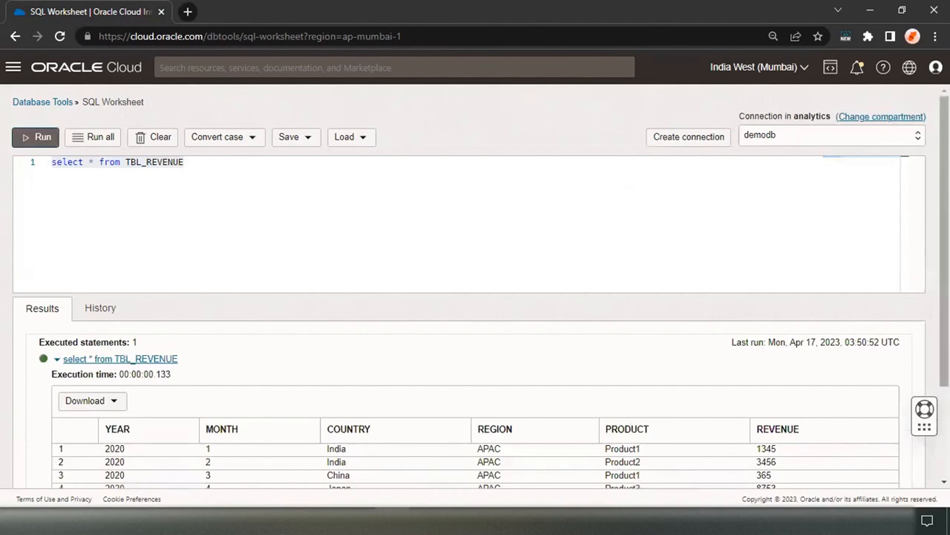
{"action": "scroll", "coordinate": [445, 254], "scroll_direction": "down", "scroll_amount": 1}
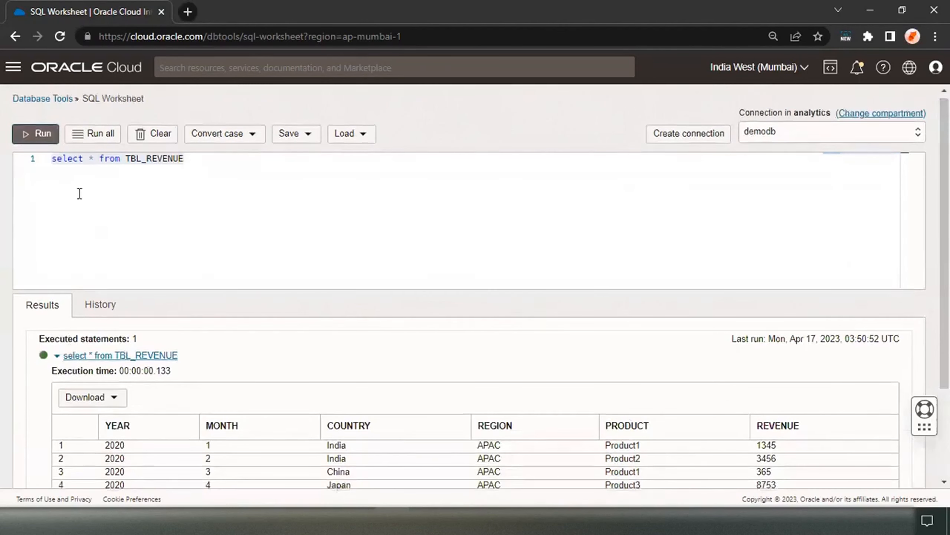
- Return to the demodb connection's details, validate the connection and highlight the validation message
{"action": "left_click", "coordinate": [37, 100]}
{"action": "left_click", "coordinate": [217, 250]}
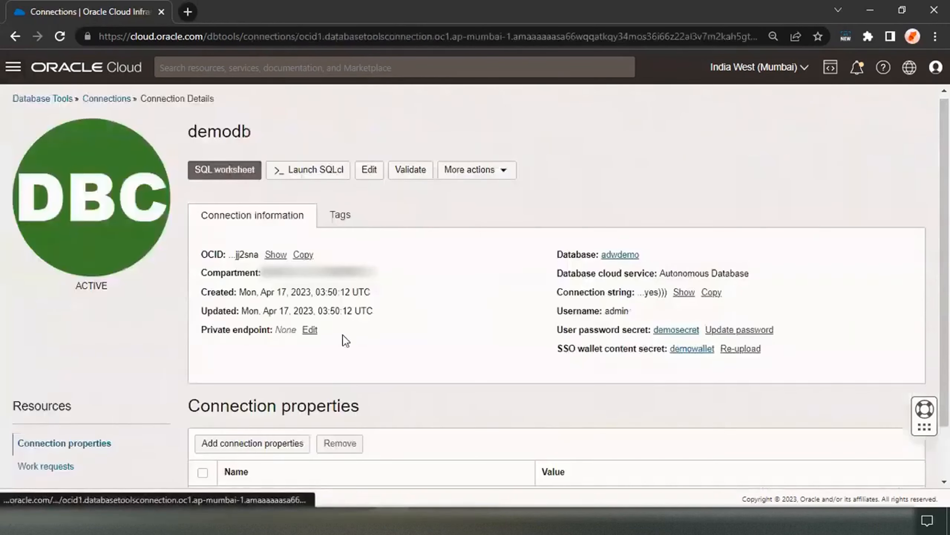
{"action": "left_click", "coordinate": [411, 171]}
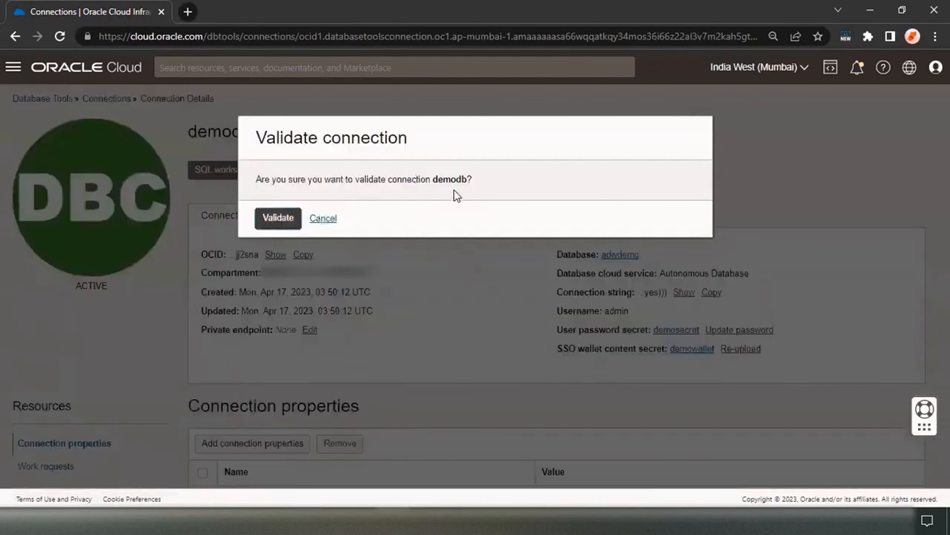
{"action": "left_click", "coordinate": [283, 219]}
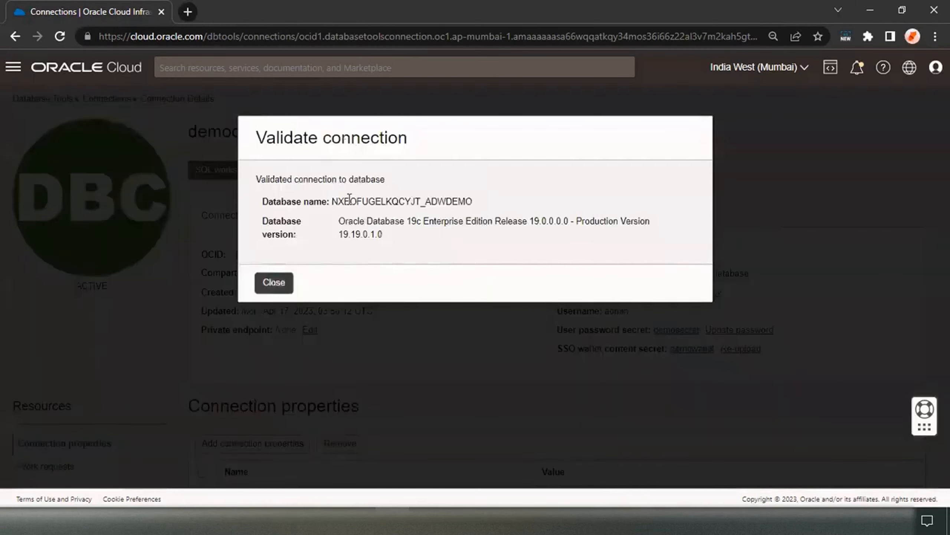
{"action": "left_click_drag", "start_coordinate": [262, 183], "coordinate": [393, 183]}
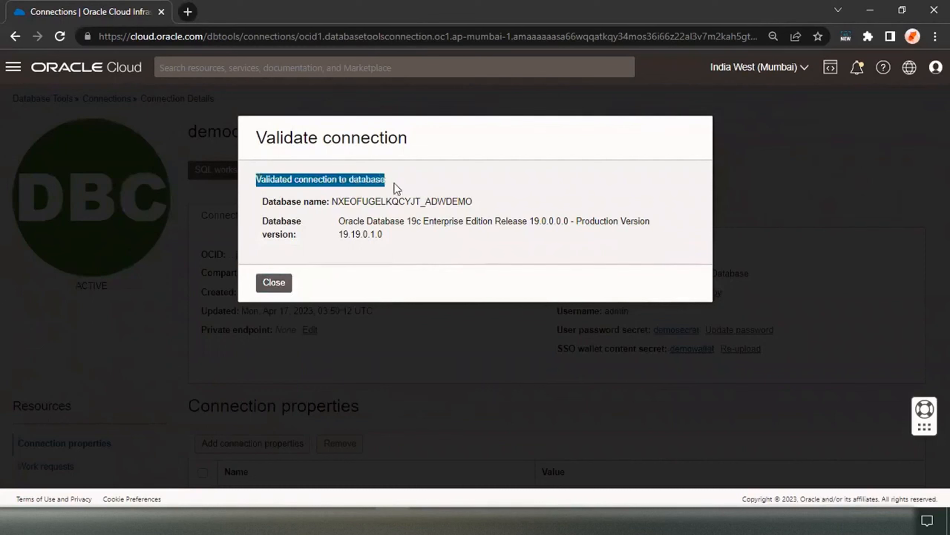
{"action": "left_click", "coordinate": [393, 190]}
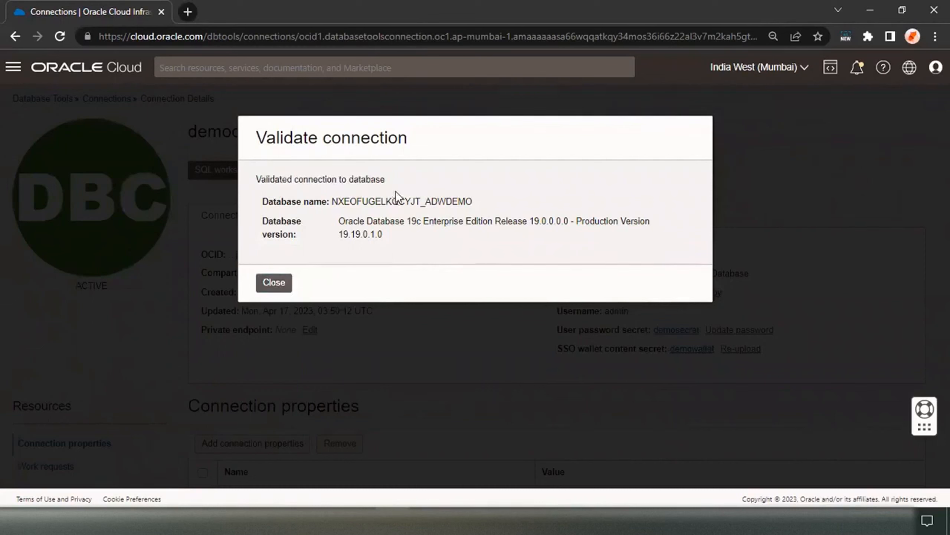
{"action": "left_click_drag", "start_coordinate": [256, 179], "coordinate": [391, 185]}
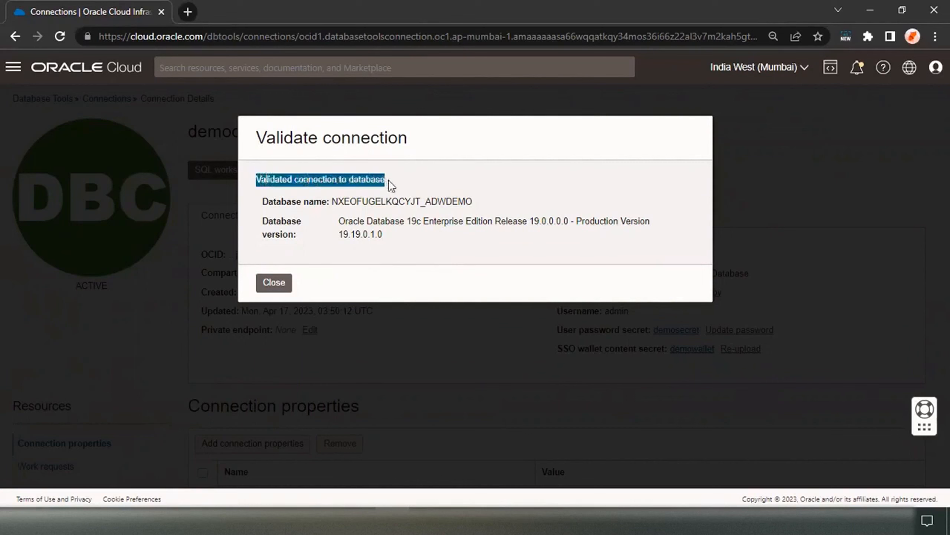
- Close the connection validation result and rerun "select * from TBL_REVENUE" in the demodb connection's SQL worksheet
{"action": "left_click", "coordinate": [391, 185]}
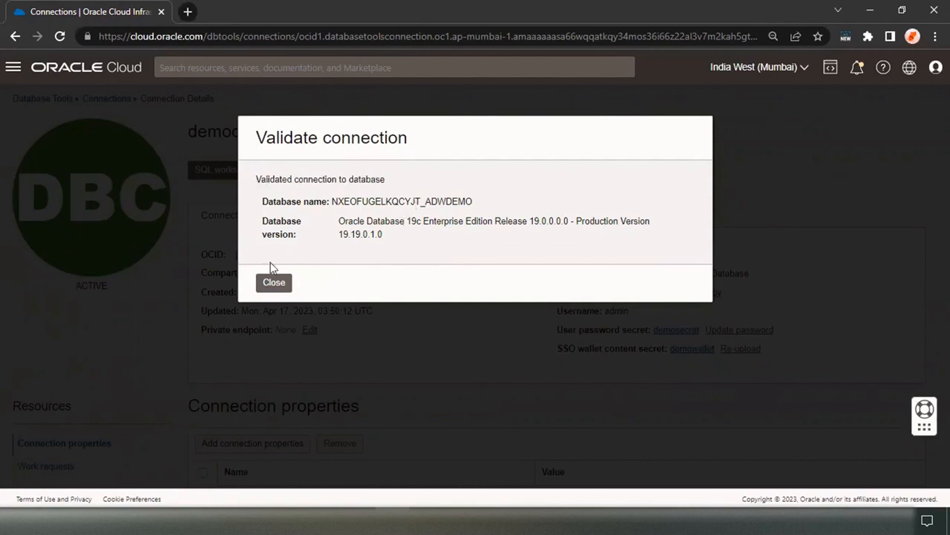
{"action": "left_click_drag", "start_coordinate": [258, 178], "coordinate": [392, 184]}
{"action": "left_click", "coordinate": [279, 286]}
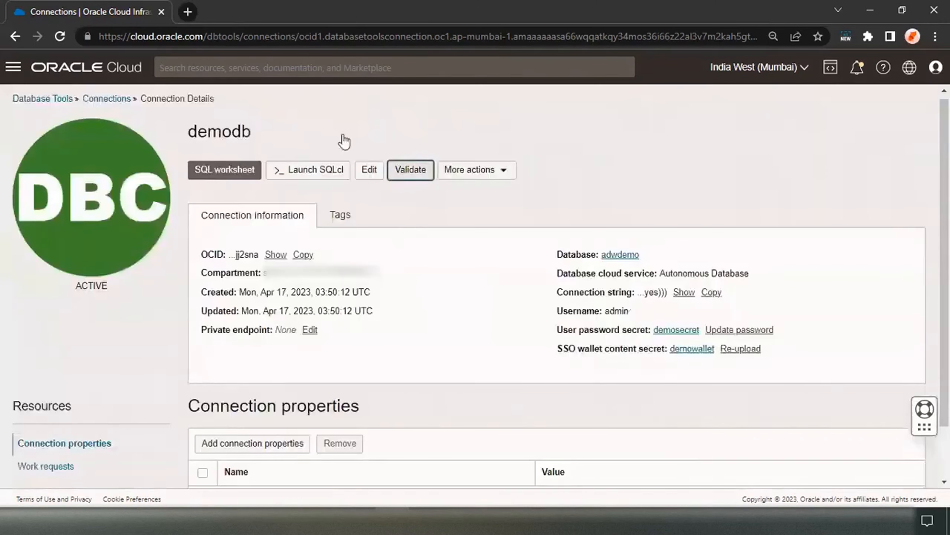
{"action": "left_click", "coordinate": [227, 176]}
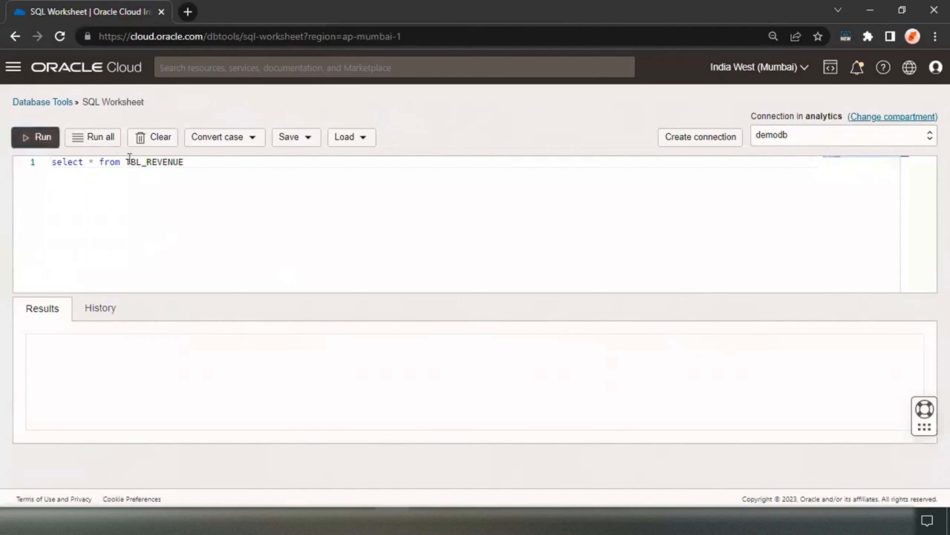
{"action": "key", "text": "ctrl+Return"}
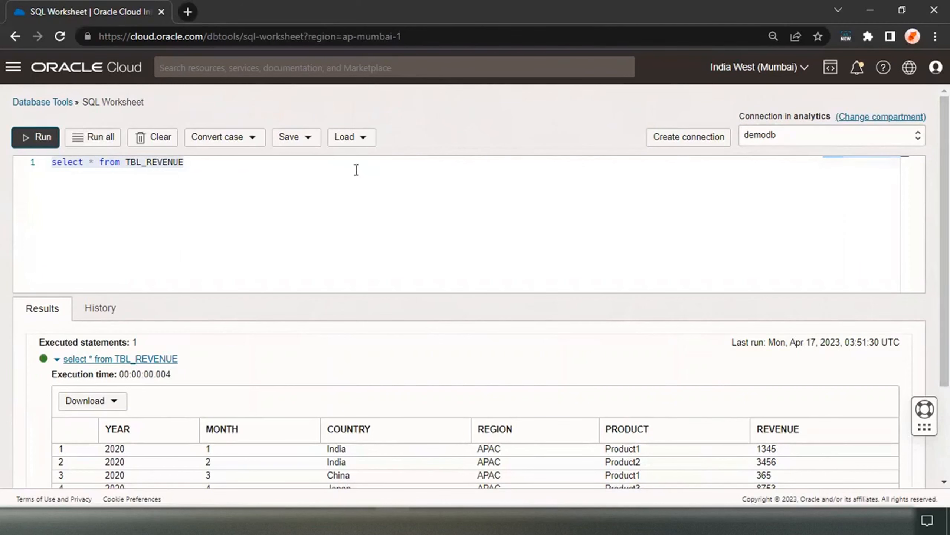
- Download the TBL_REVENUE query results as a CSV file and look over the result rows
{"action": "scroll", "coordinate": [475, 288], "scroll_direction": "down", "scroll_amount": 1}
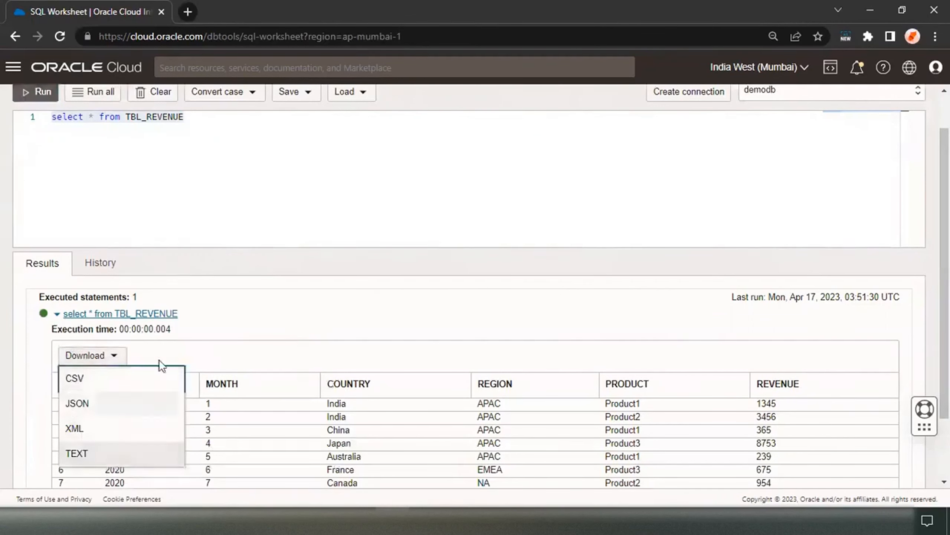
{"action": "left_click", "coordinate": [105, 380]}
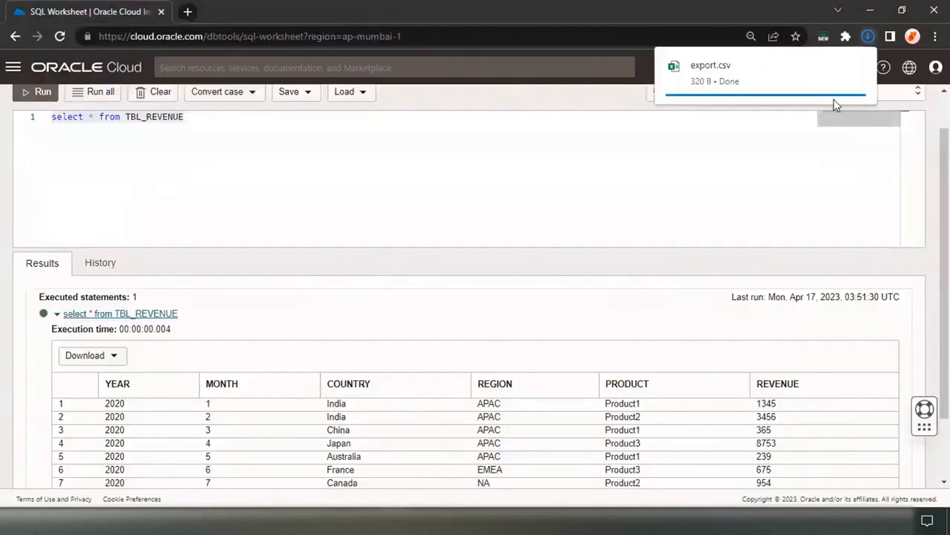
{"action": "scroll", "coordinate": [475, 285], "scroll_direction": "down", "scroll_amount": 2}
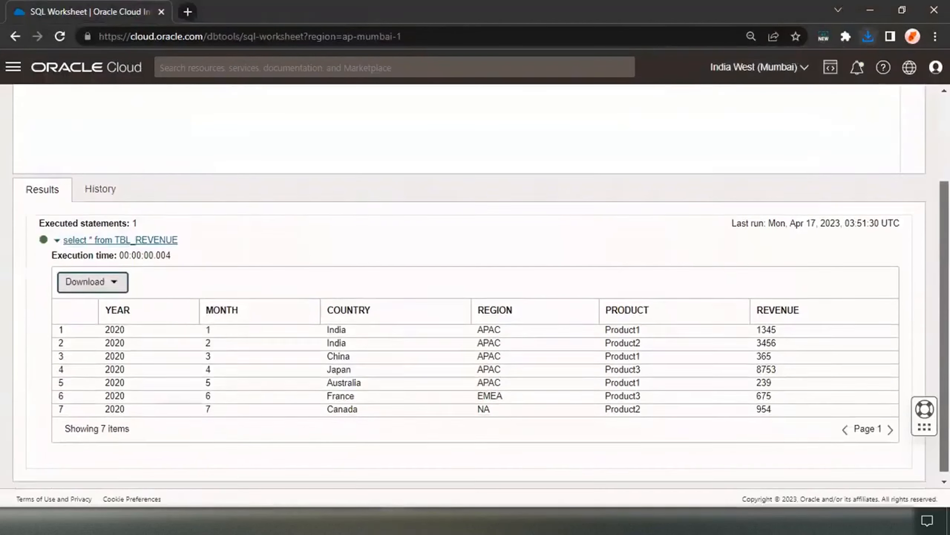
{"action": "scroll", "coordinate": [475, 284], "scroll_direction": "up", "scroll_amount": 3}
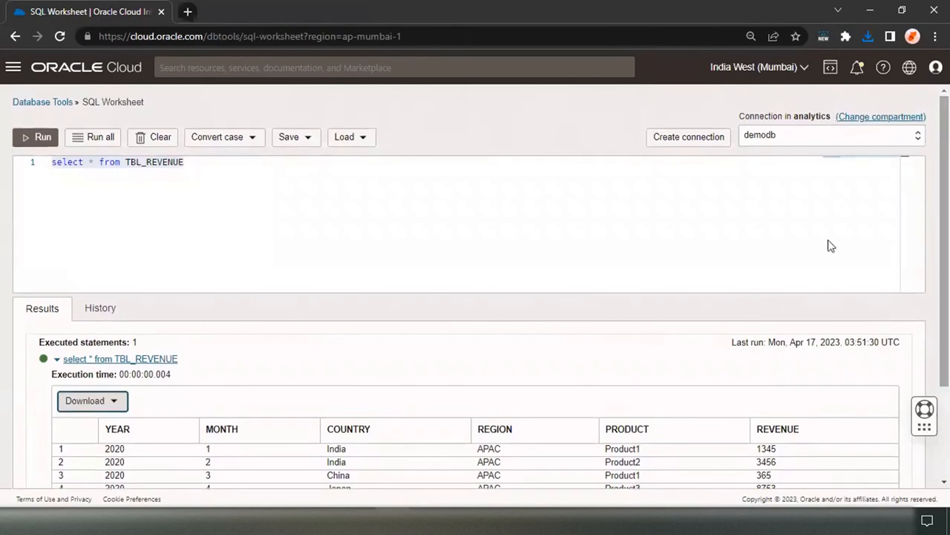
{"action": "left_click", "coordinate": [312, 143]}
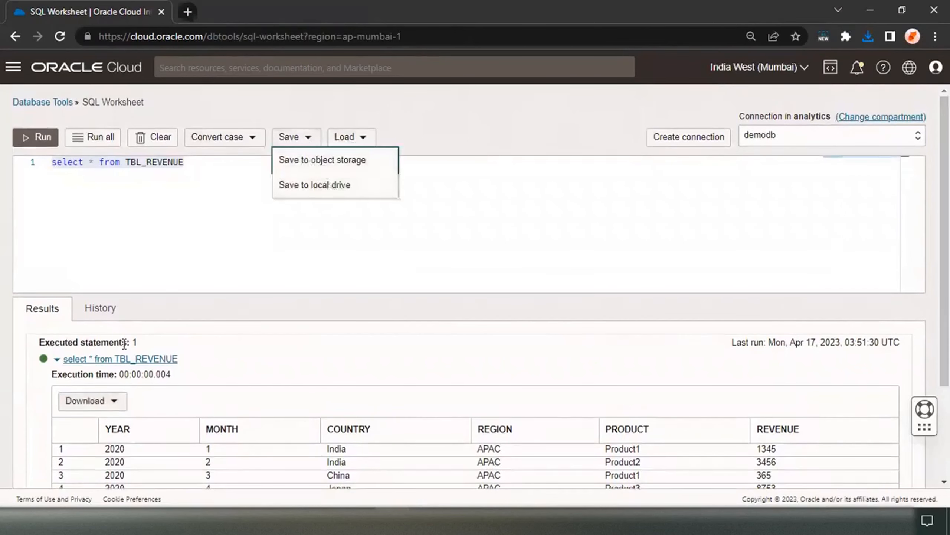
{"action": "left_click", "coordinate": [116, 407]}
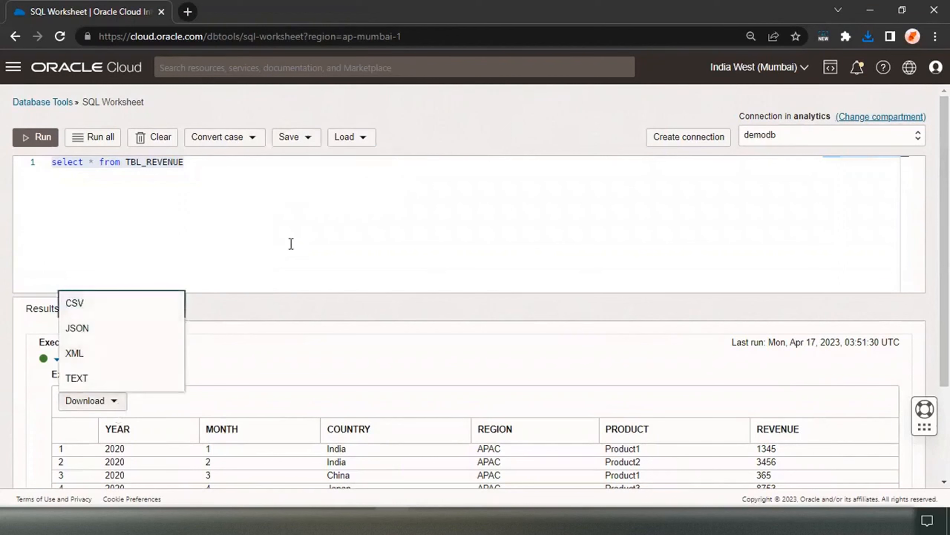
{"action": "left_click", "coordinate": [292, 239]}
- Save the worksheet query to object storage as "query1" in the snapshot bucket of the analytics compartment
{"action": "left_click", "coordinate": [305, 137]}
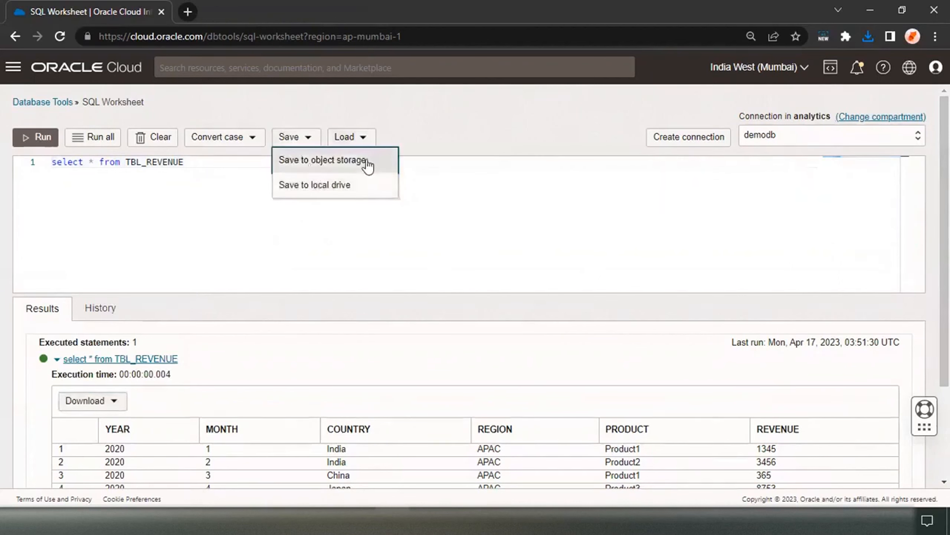
{"action": "left_click", "coordinate": [325, 173]}
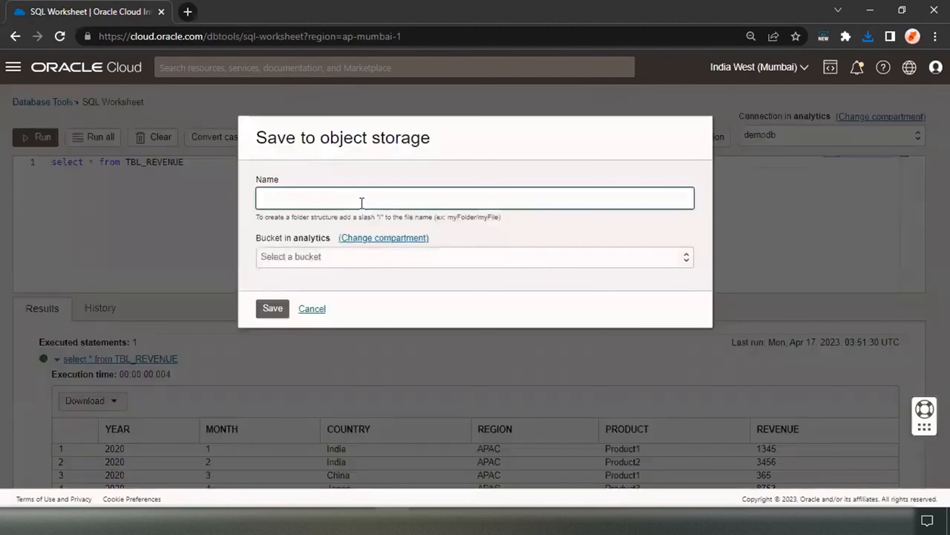
{"action": "type", "text": "query"}
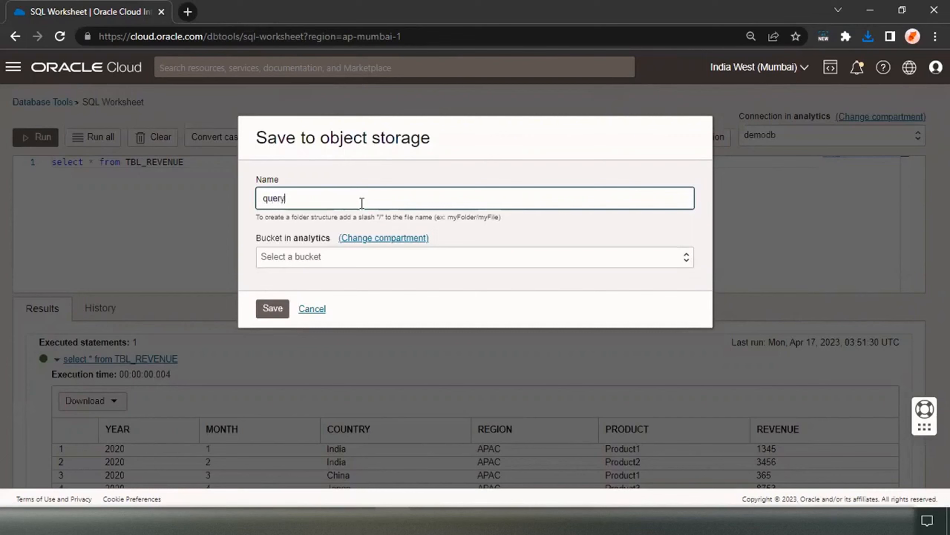
{"action": "type", "text": "1"}
{"action": "left_click", "coordinate": [307, 263]}
{"action": "left_click", "coordinate": [302, 298]}
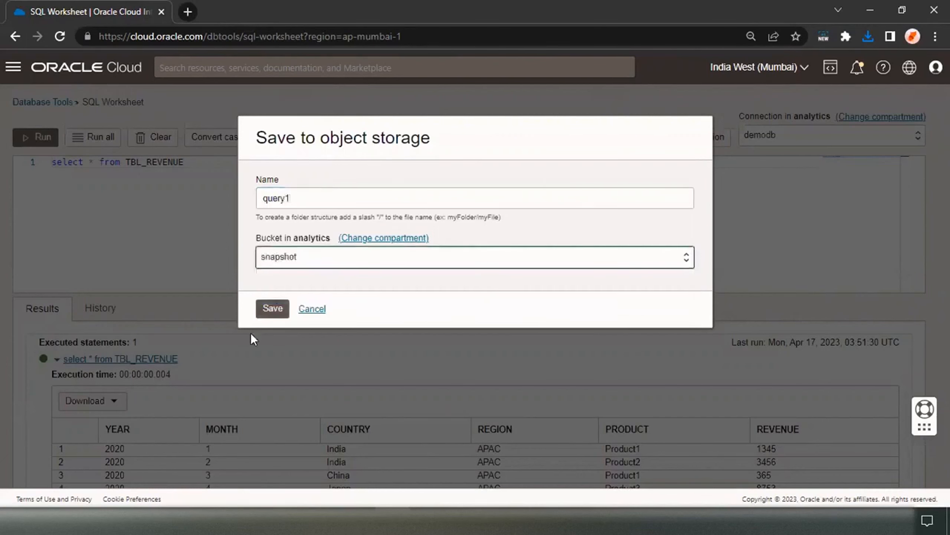
{"action": "left_click", "coordinate": [273, 308]}
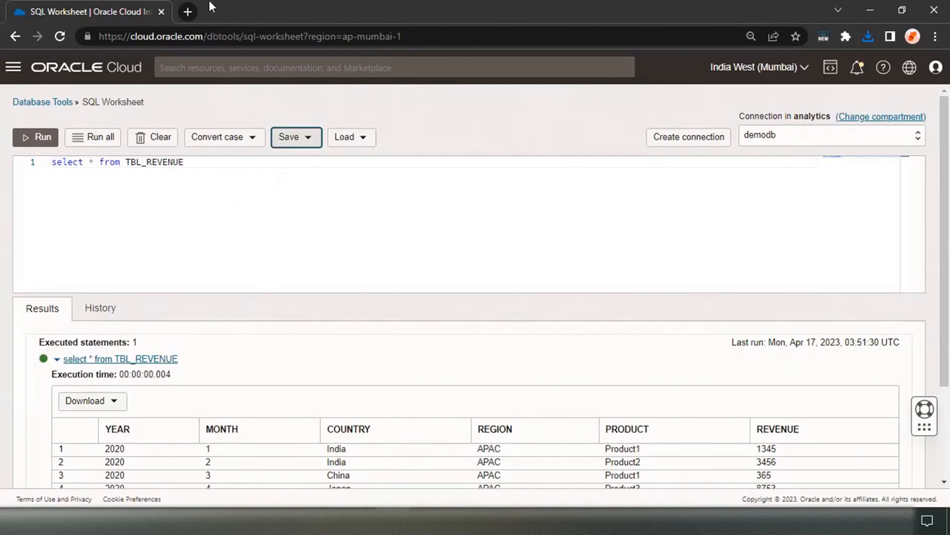
- Open the snapshot bucket in Object Storage and highlight the saved query1.sql in its object list
{"action": "left_click", "coordinate": [13, 67]}
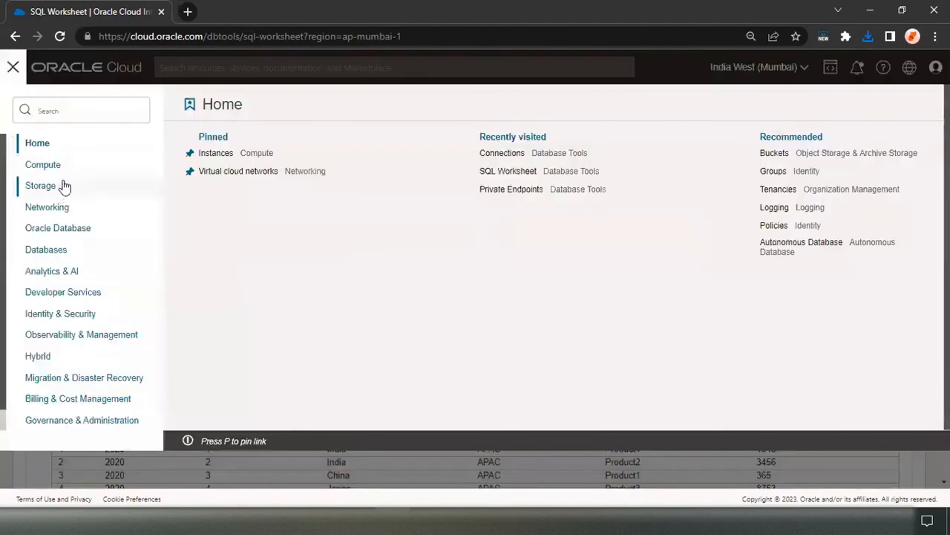
{"action": "left_click", "coordinate": [61, 187]}
{"action": "left_click", "coordinate": [408, 171]}
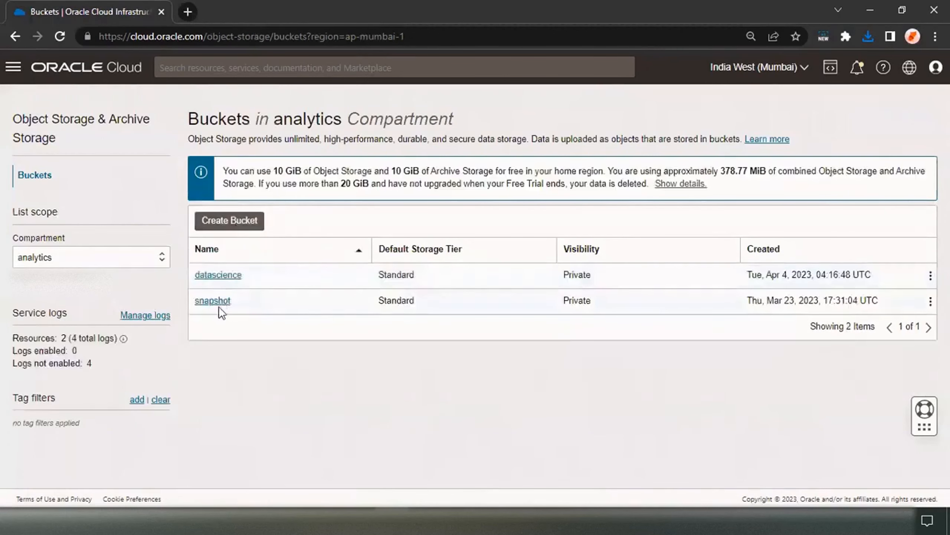
{"action": "left_click", "coordinate": [215, 302]}
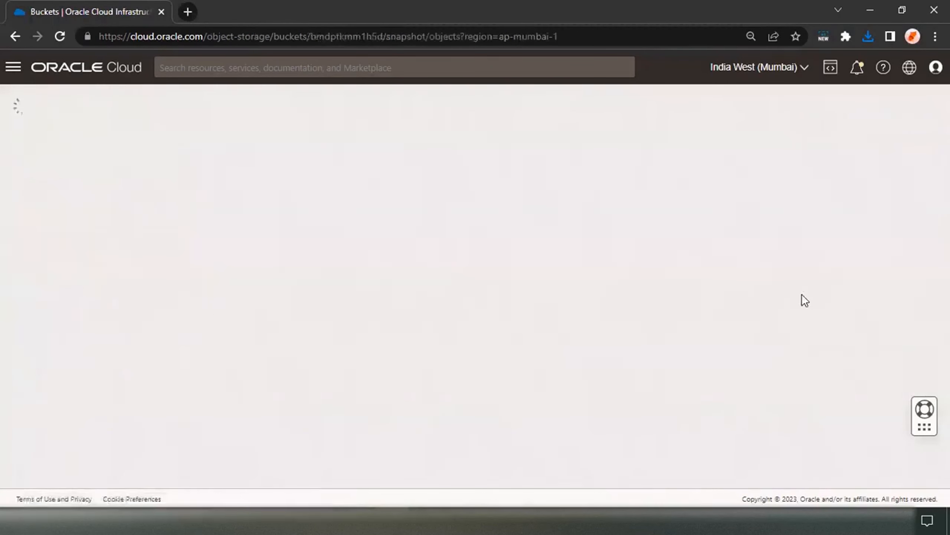
{"action": "scroll", "coordinate": [802, 299], "scroll_direction": "down", "scroll_amount": 8}
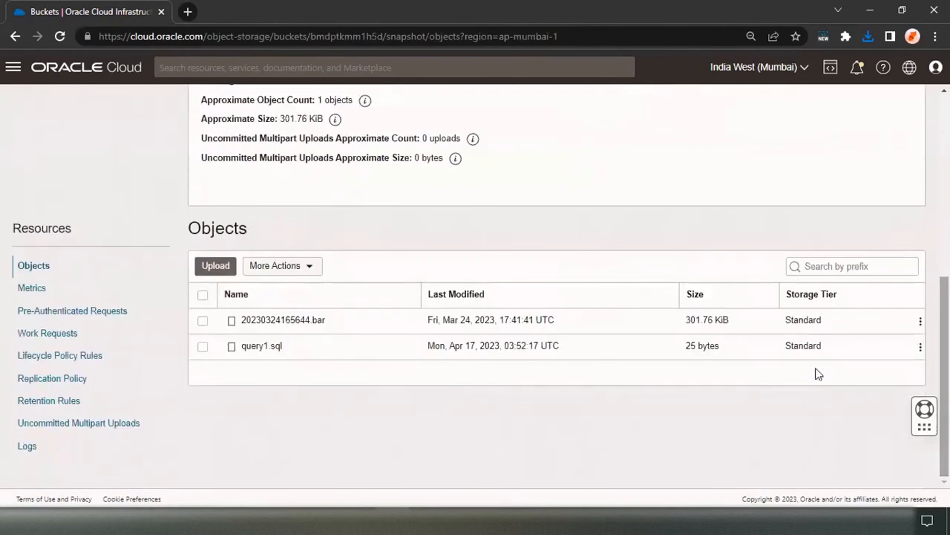
{"action": "left_click_drag", "start_coordinate": [295, 350], "coordinate": [251, 348]}
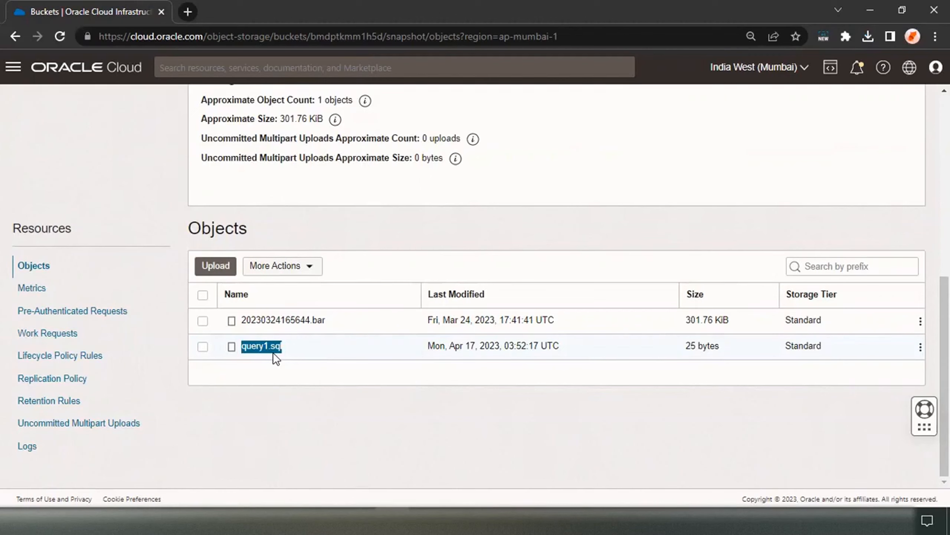
- Return to the Database Tools SQL worksheet and load the query1.sql script from the snapshot bucket in object storage
{"action": "left_click", "coordinate": [9, 72]}
{"action": "left_click", "coordinate": [96, 292]}
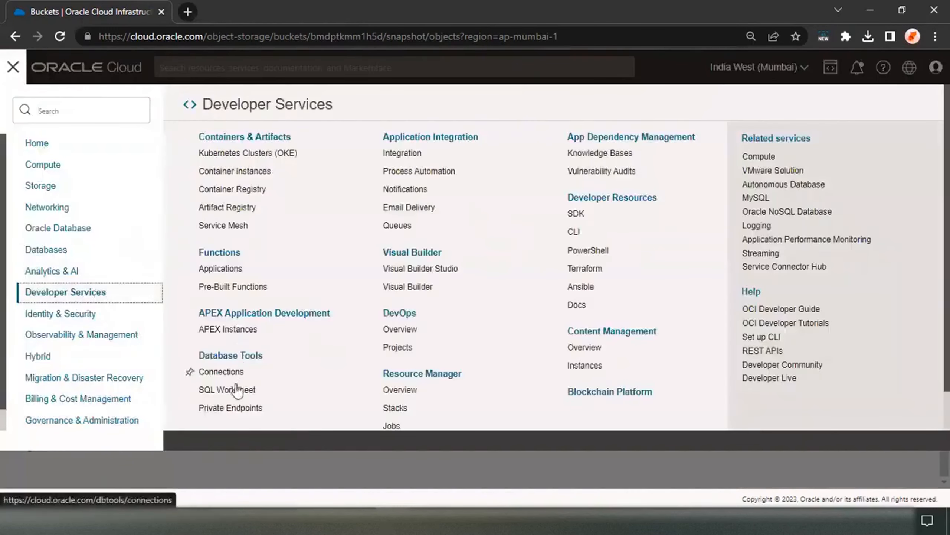
{"action": "left_click", "coordinate": [234, 388]}
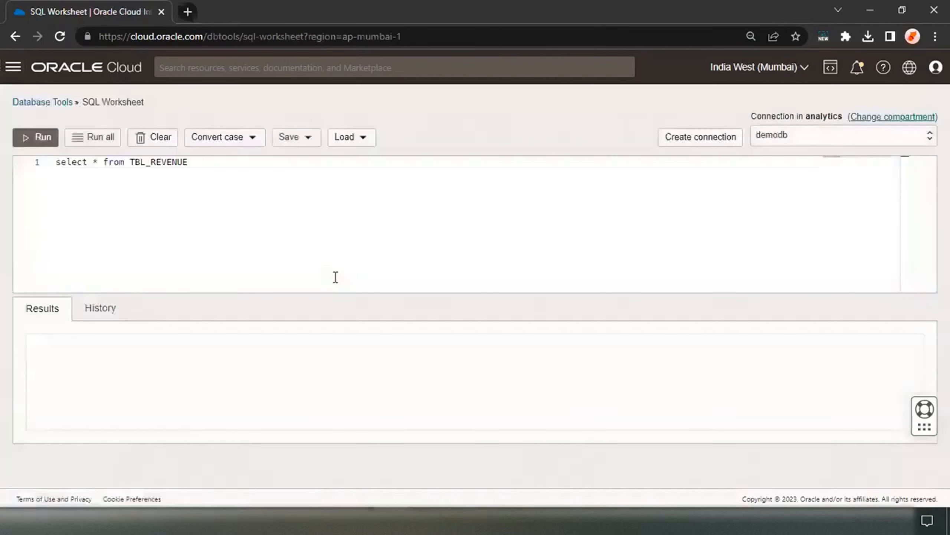
{"action": "left_click", "coordinate": [358, 146]}
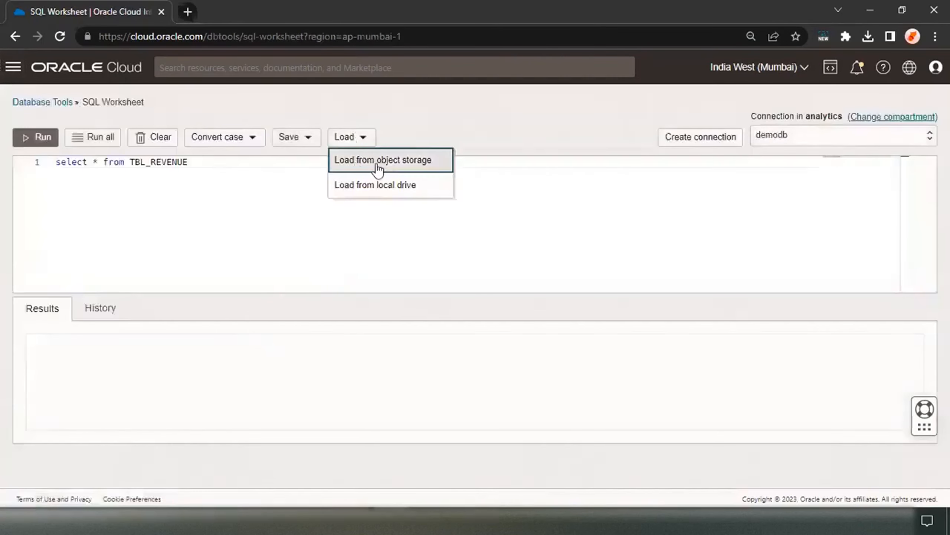
{"action": "left_click", "coordinate": [412, 173]}
{"action": "left_click", "coordinate": [393, 204]}
{"action": "left_click", "coordinate": [359, 240]}
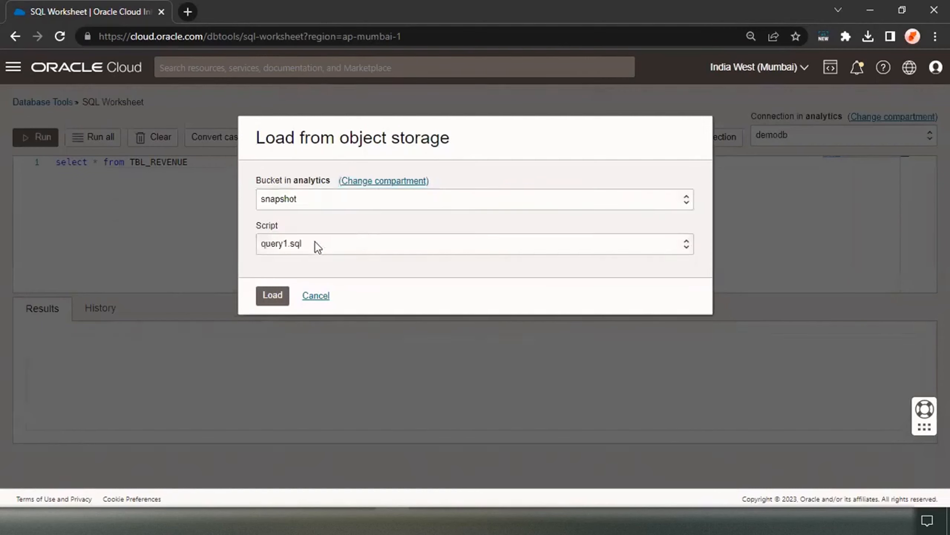
{"action": "left_click", "coordinate": [272, 296]}
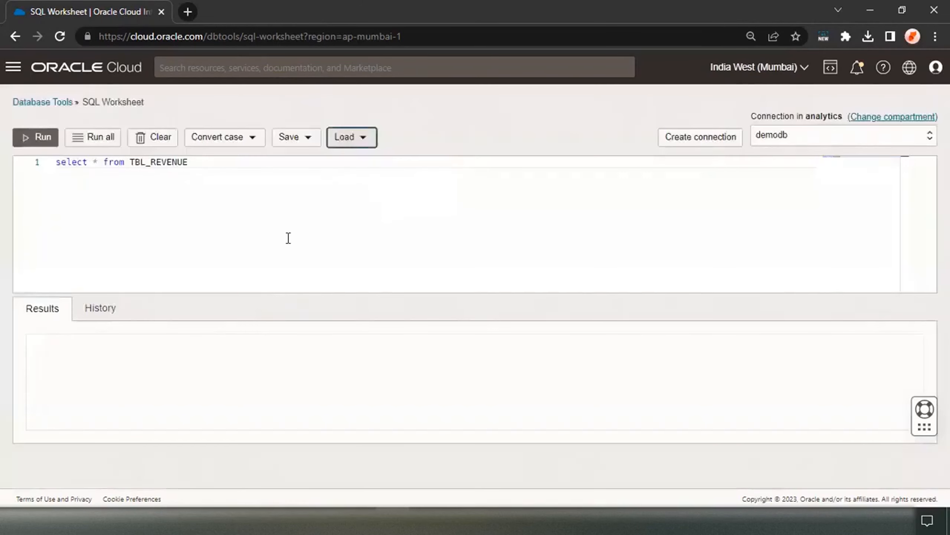
- Run the loaded "select * from TBL_REVENUE" query on the demodb connection
{"action": "left_click_drag", "start_coordinate": [276, 168], "coordinate": [56, 162]}
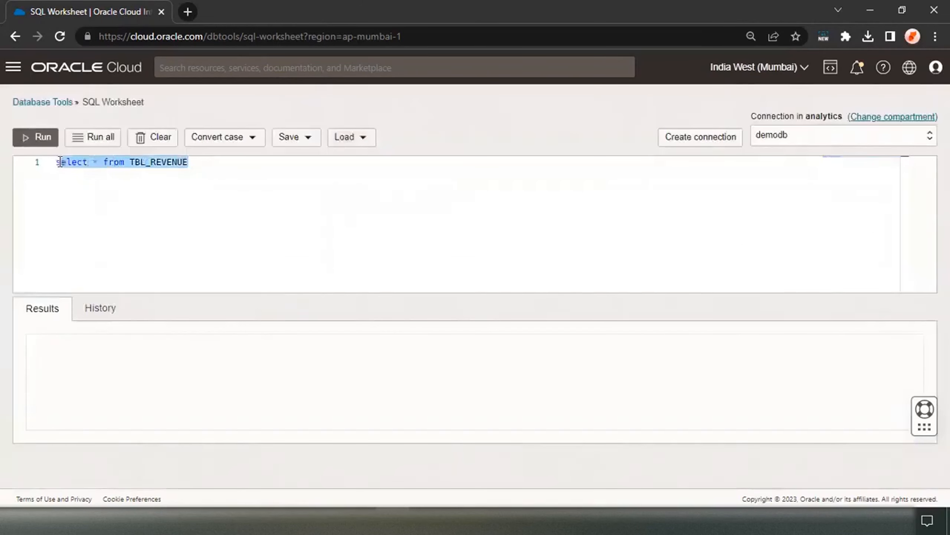
{"action": "left_click", "coordinate": [211, 185]}
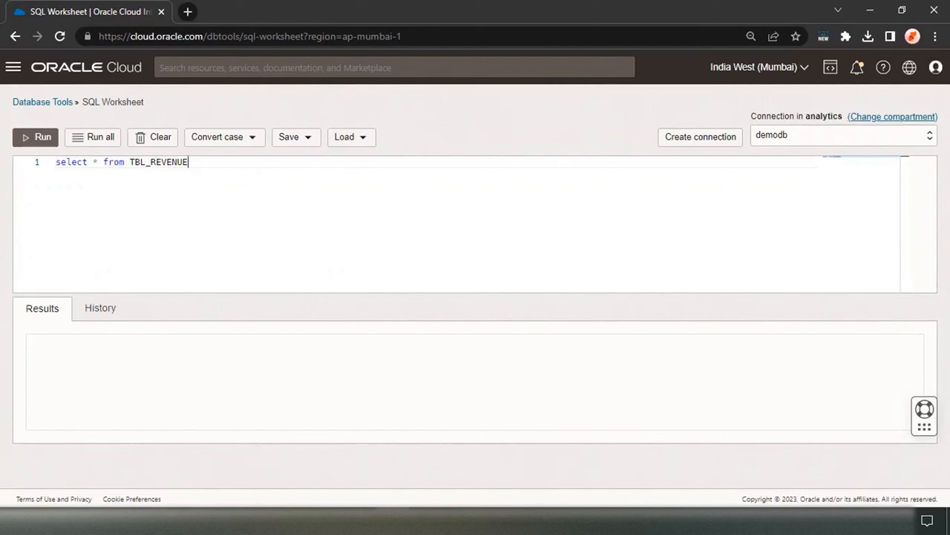
{"action": "left_click", "coordinate": [34, 137]}
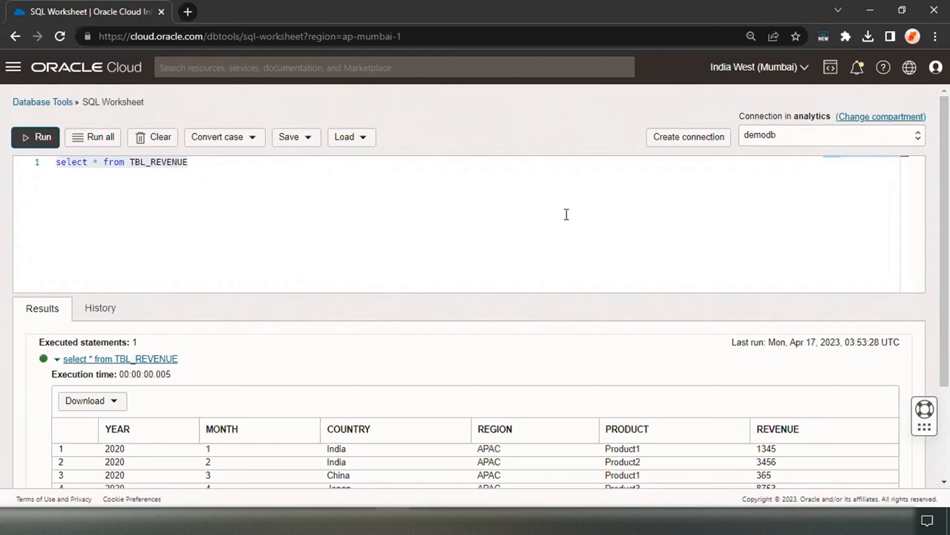
{"action": "left_click", "coordinate": [535, 214]}
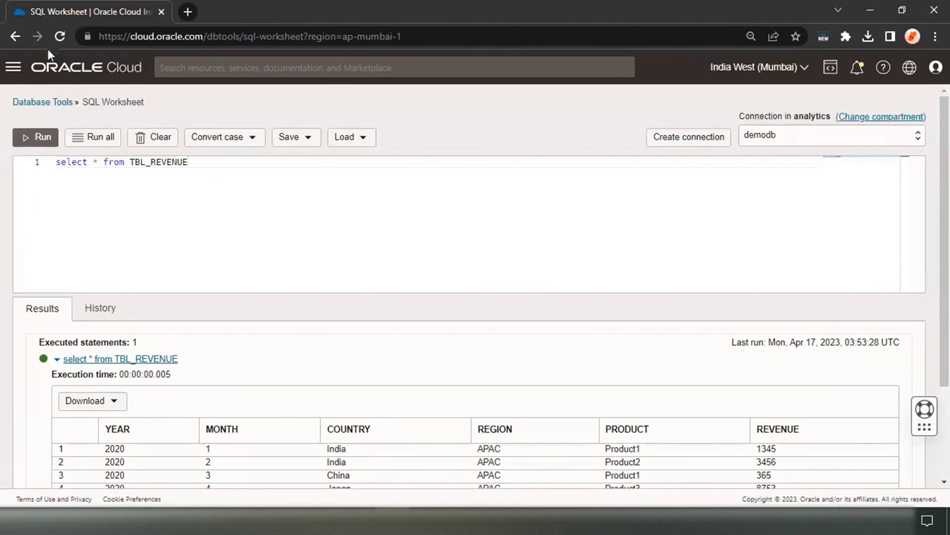
- Go to the Autonomous Data Warehouse databases and open the details of adwpvt
{"action": "left_click", "coordinate": [13, 67]}
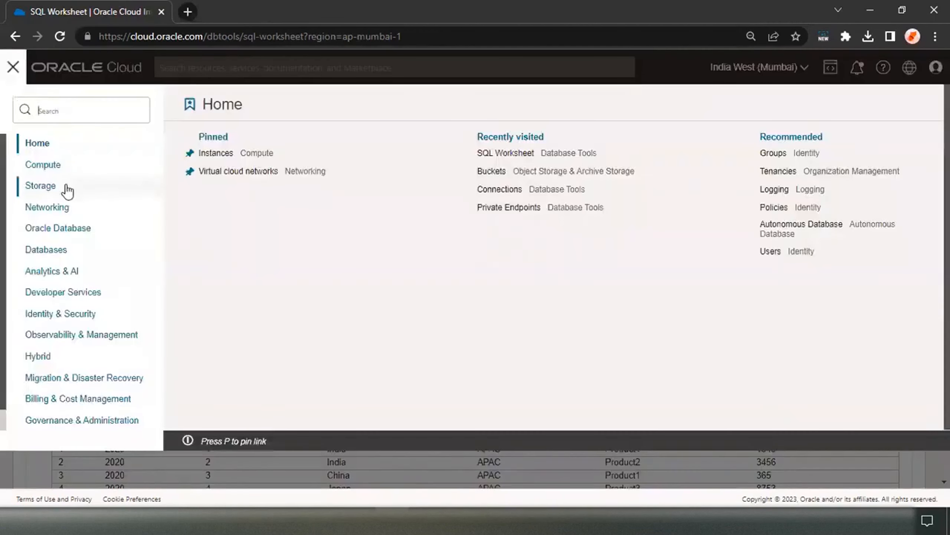
{"action": "mouse_move", "coordinate": [67, 230]}
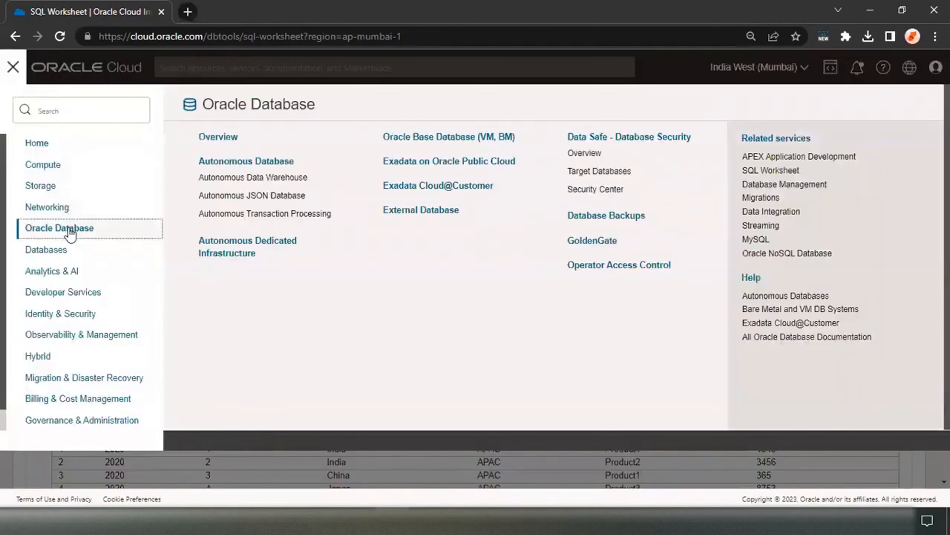
{"action": "left_click", "coordinate": [273, 185]}
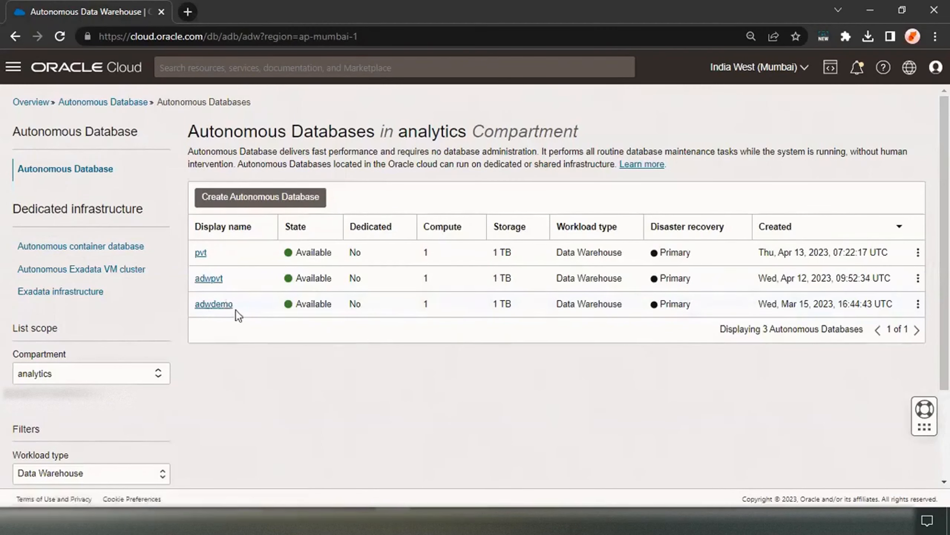
{"action": "left_click", "coordinate": [216, 279]}
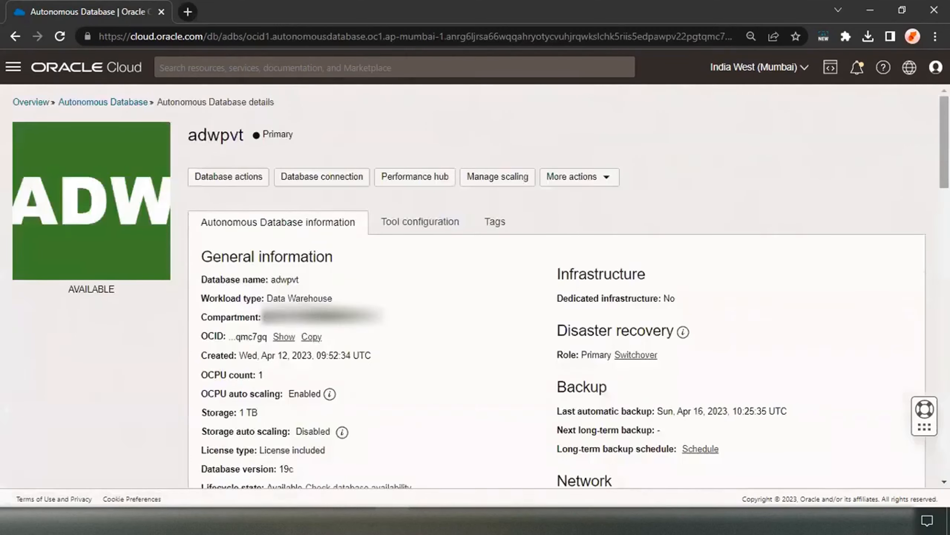
- Examine the adwpvt database's network details, highlighting its private endpoint IP, and review its general information
{"action": "scroll", "coordinate": [561, 284], "scroll_direction": "down", "scroll_amount": 6}
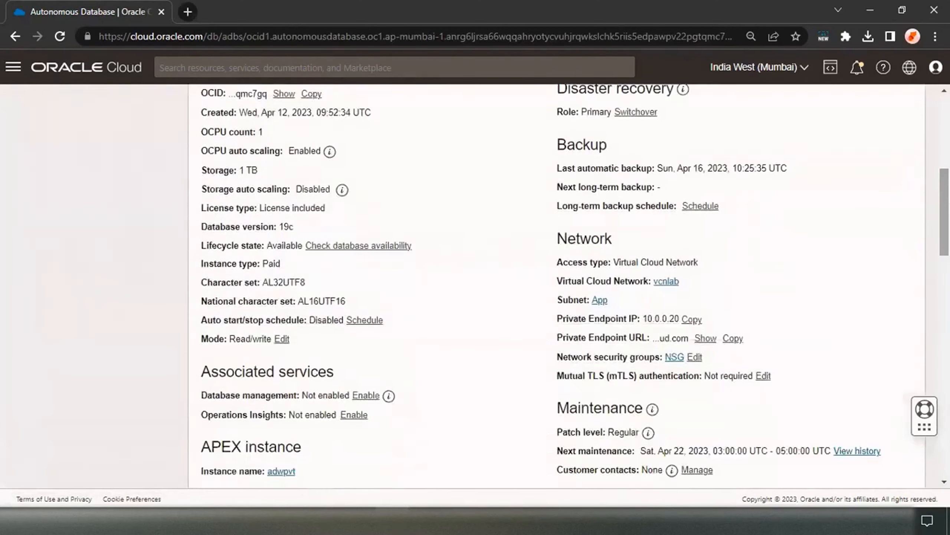
{"action": "left_click_drag", "start_coordinate": [643, 318], "coordinate": [681, 325]}
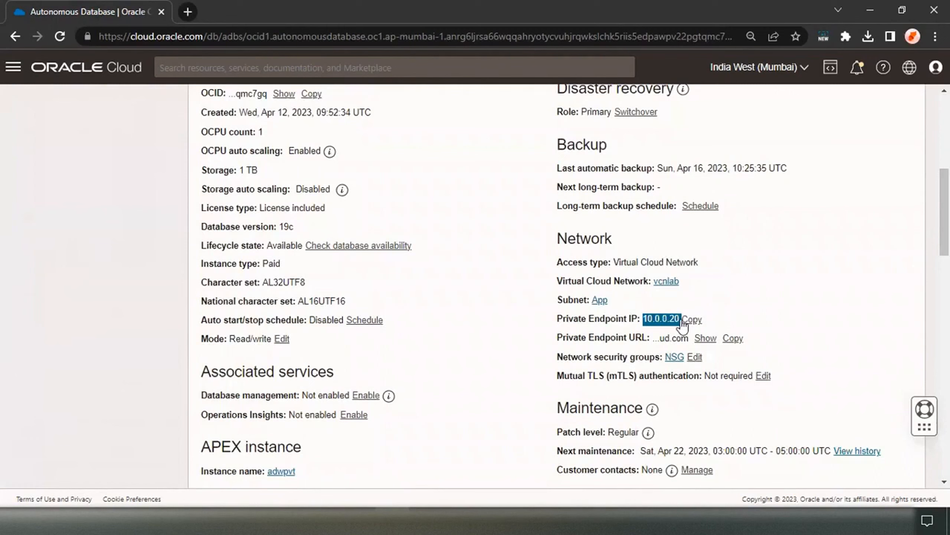
{"action": "left_click", "coordinate": [710, 324]}
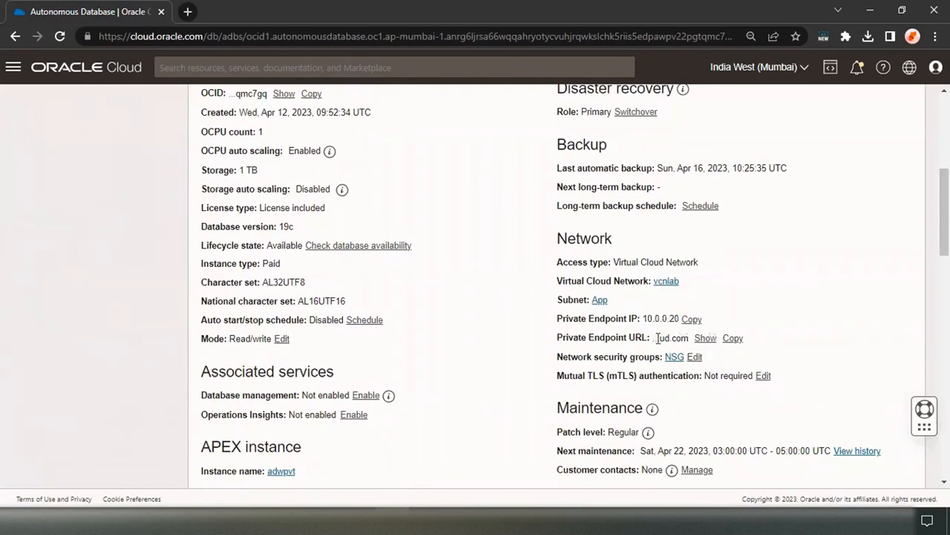
{"action": "scroll", "coordinate": [922, 221], "scroll_direction": "up", "scroll_amount": 5}
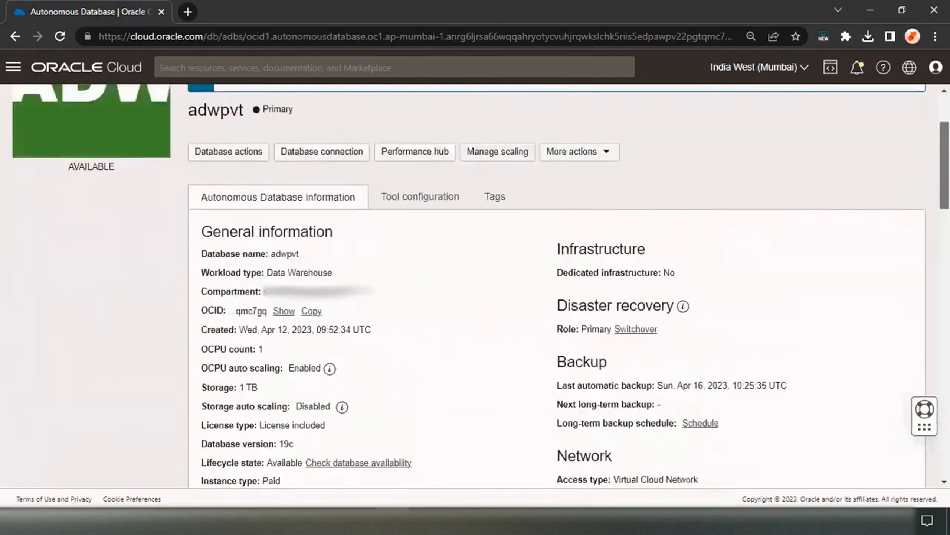
{"action": "scroll", "coordinate": [556, 284], "scroll_direction": "down", "scroll_amount": 5}
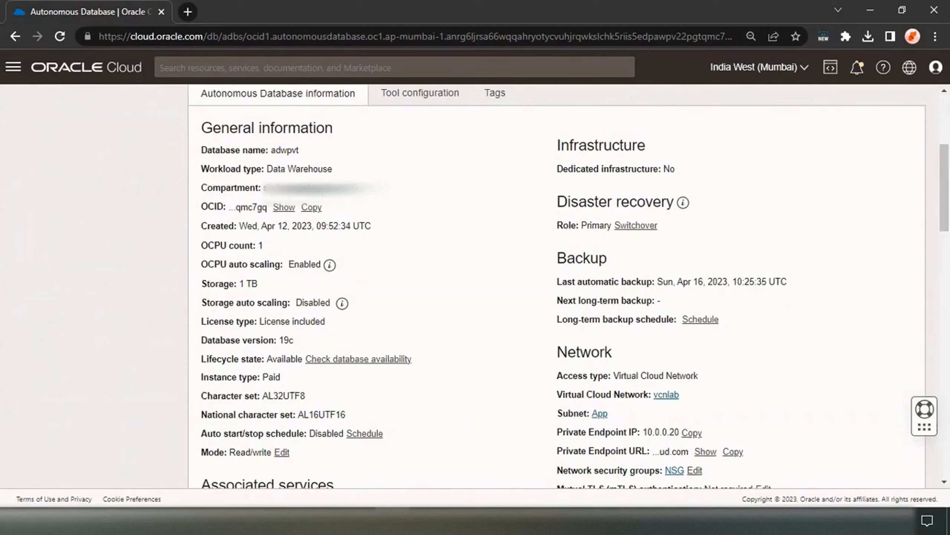
{"action": "scroll", "coordinate": [650, 428], "scroll_direction": "up", "scroll_amount": 2}
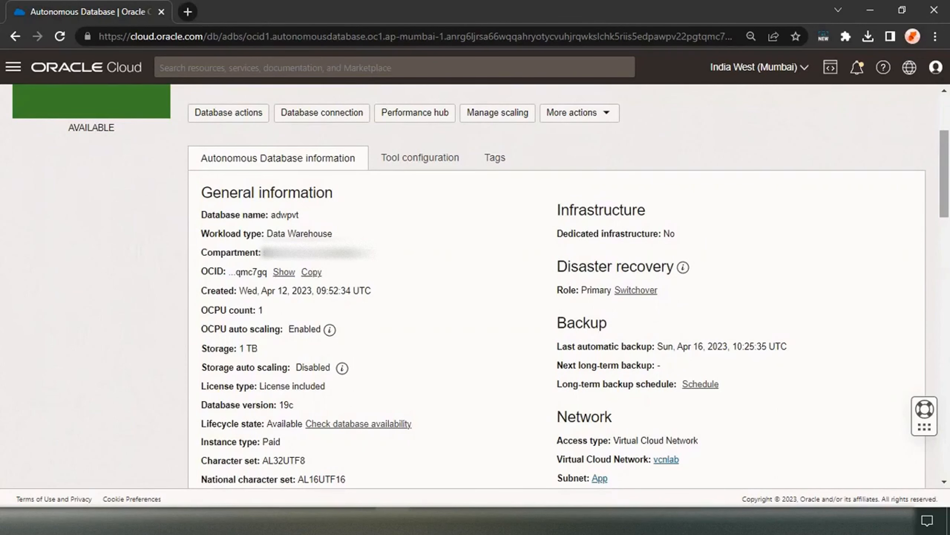
{"action": "scroll", "coordinate": [482, 282], "scroll_direction": "up", "scroll_amount": 2}
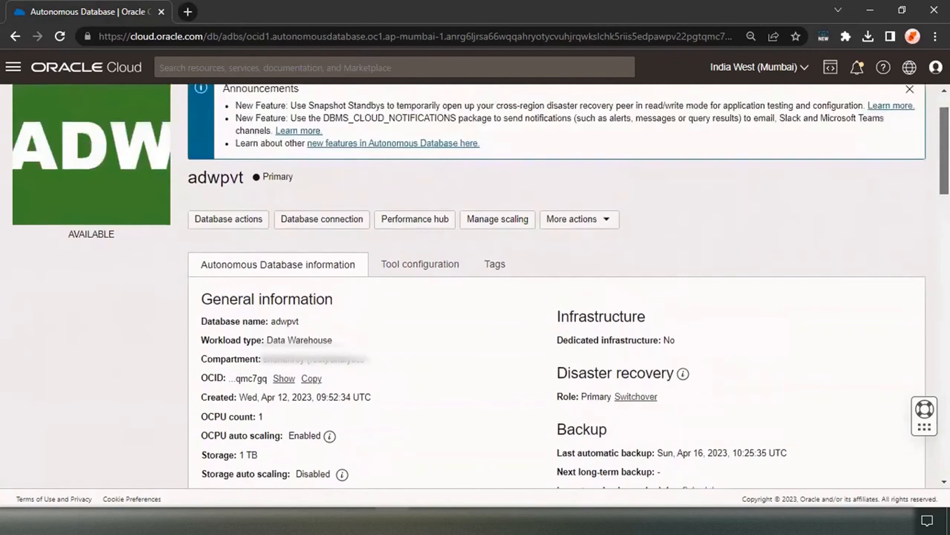